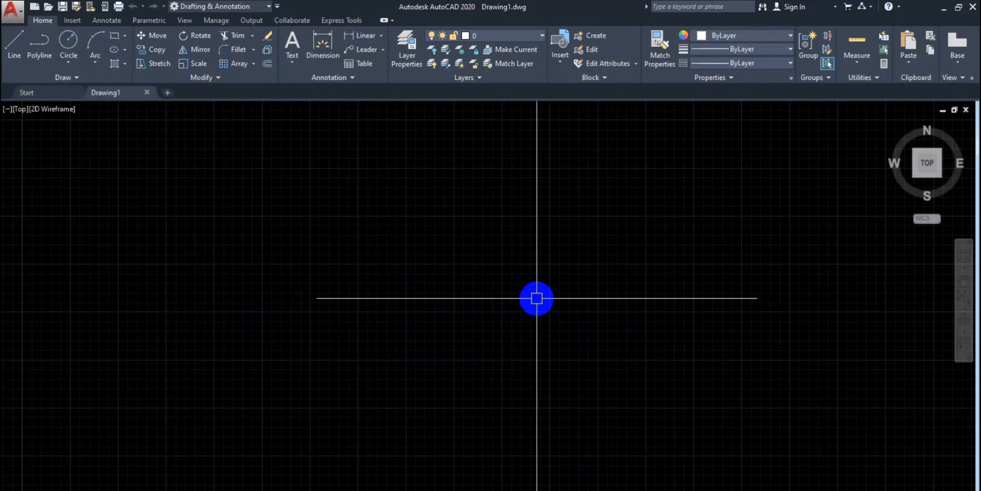
scroll(537, 298, down, 2)
mouse_move(537, 302)
middle_down()
mouse_move(539, 272)
mouse_move(443, 285)
mouse_move(360, 336)
middle_up()
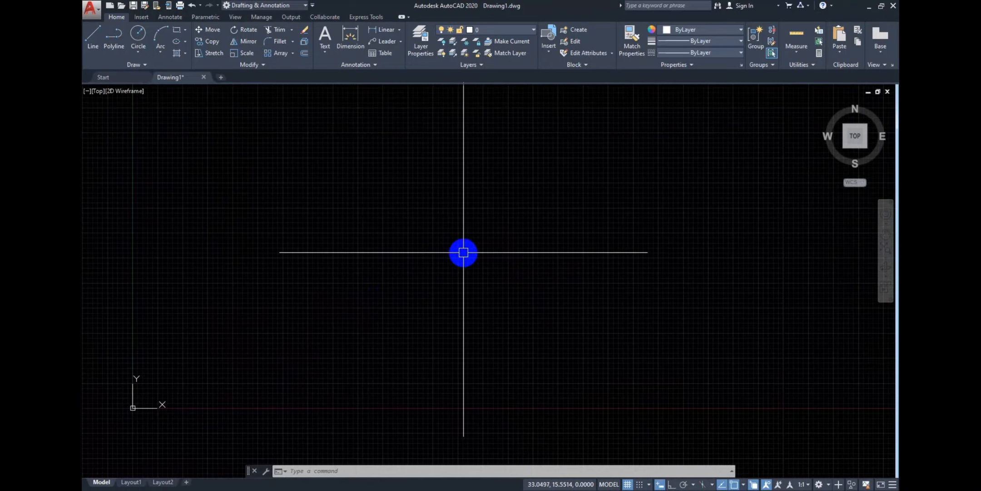
mouse_move(464, 252)
middle_down()
mouse_move(473, 234)
mouse_move(466, 240)
middle_up()
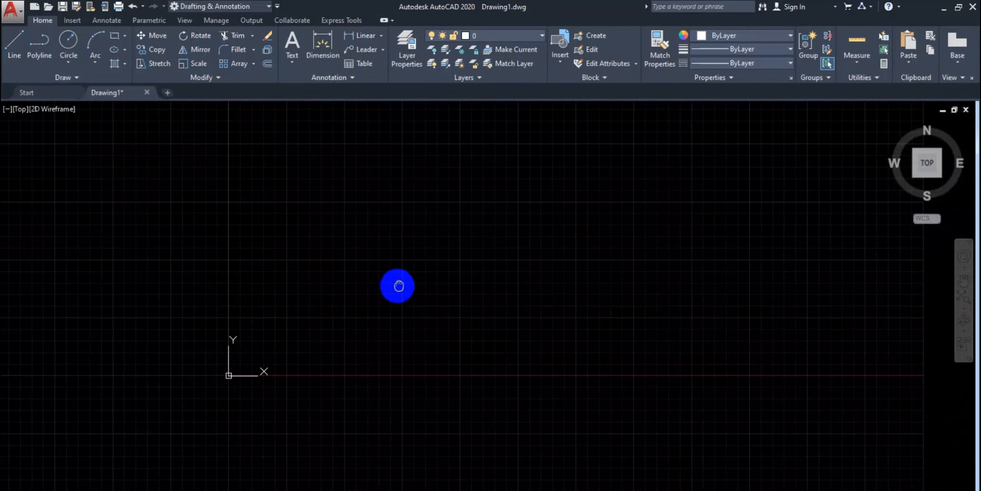
middle_drag(412, 239, 432, 241)
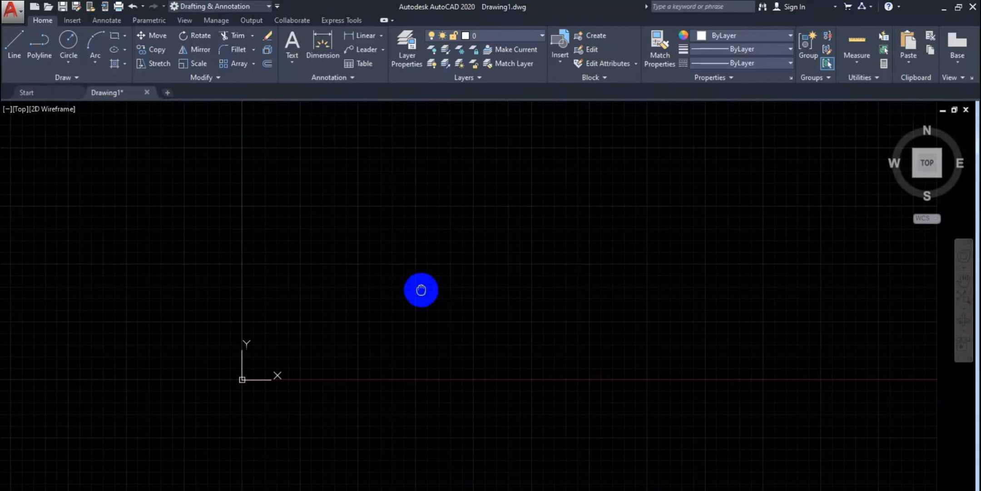
mouse_move(421, 289)
middle_down()
mouse_move(445, 291)
mouse_move(414, 287)
mouse_move(302, 324)
mouse_move(383, 342)
mouse_move(386, 302)
mouse_move(390, 311)
middle_up()
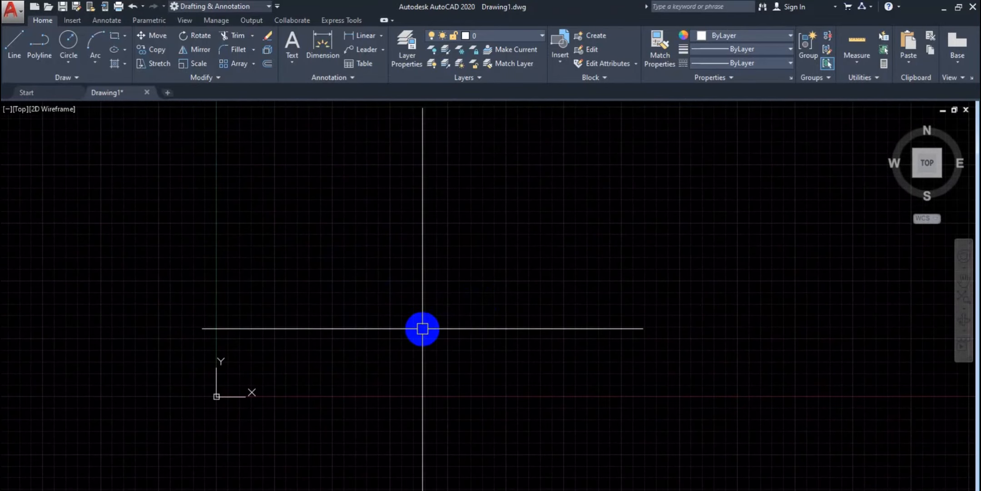
middle_drag(458, 269, 397, 338)
scroll(468, 280, up, 2)
middle_drag(469, 279, 466, 285)
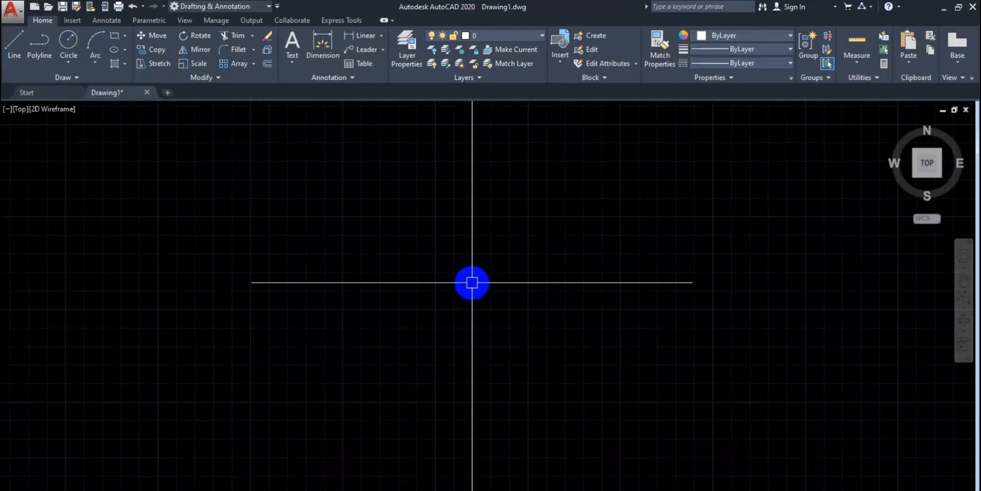
- Set the drawing units to the Architectural length type with a precision of 0'-0 1/2"
text(un)
key(Return)
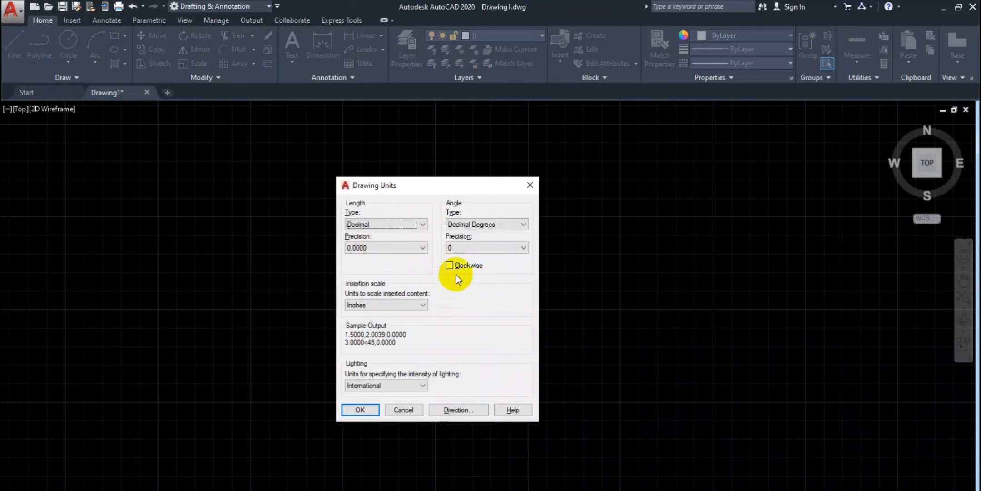
click(428, 223)
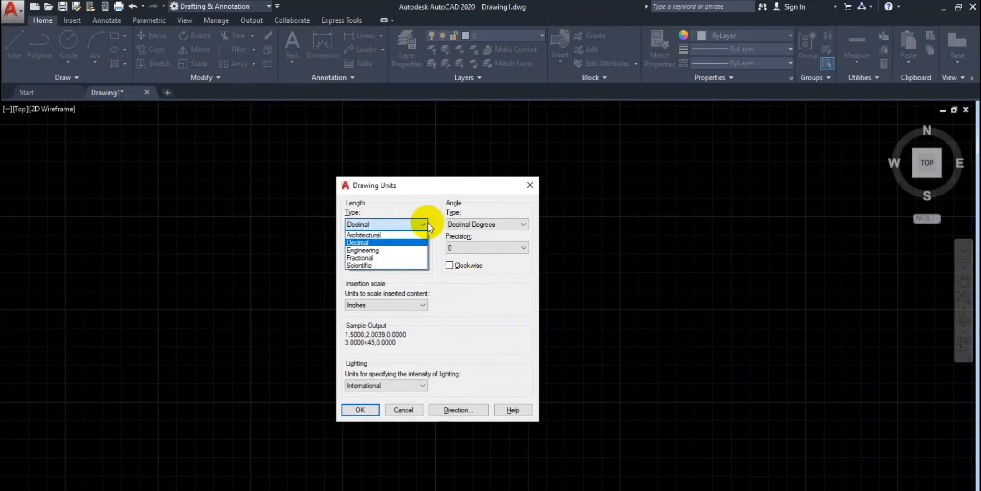
click(389, 236)
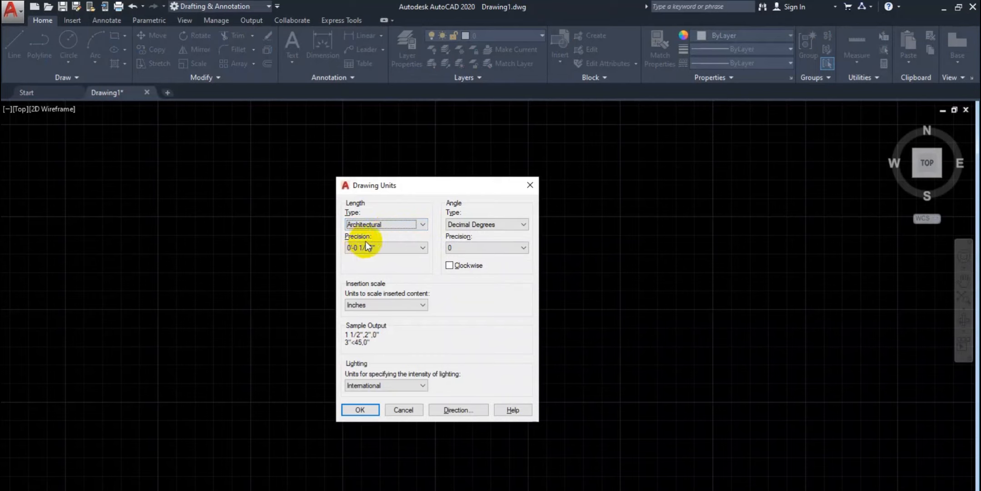
click(400, 247)
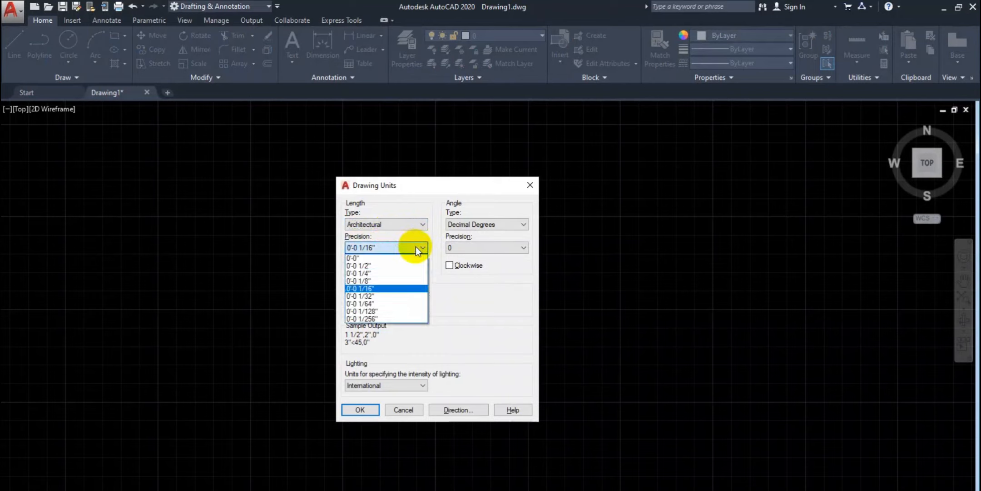
click(384, 267)
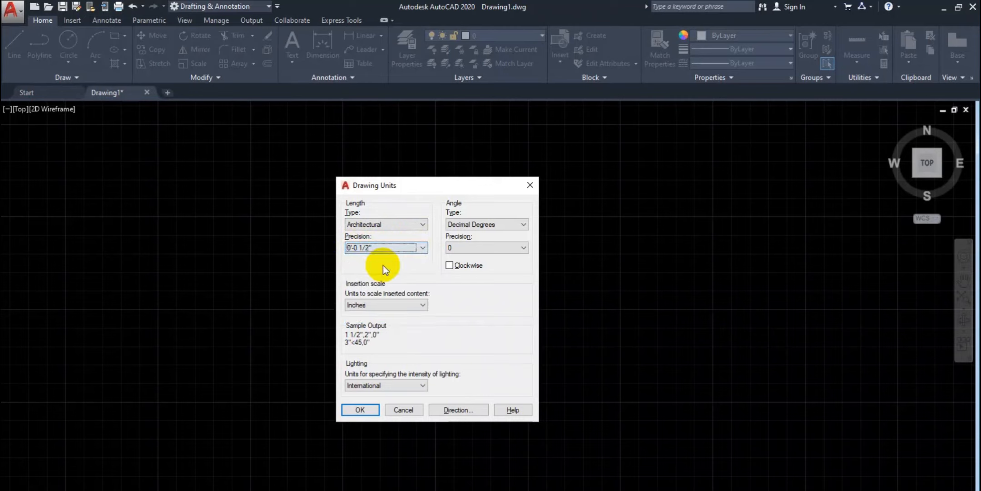
click(360, 409)
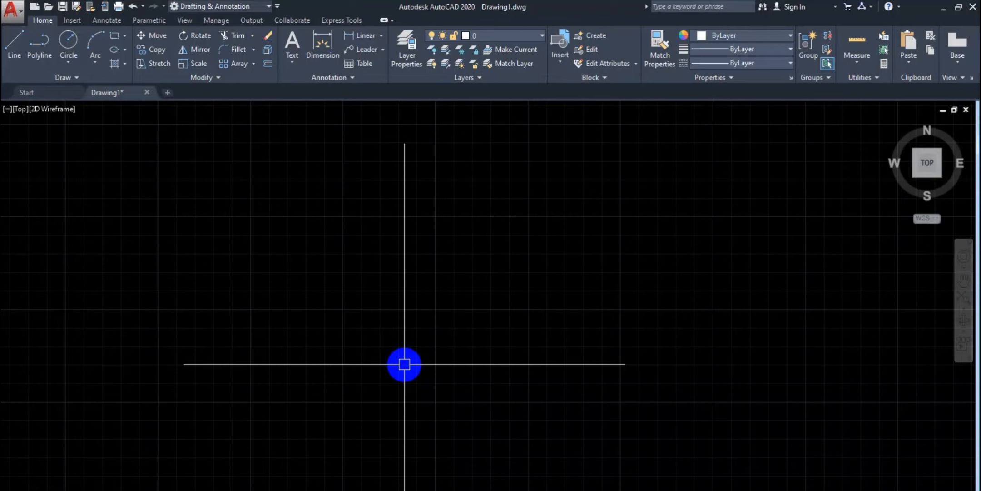
- Start resetting the model space limits with the lower left corner at 0'0", 0'0"
text(LIMIT)
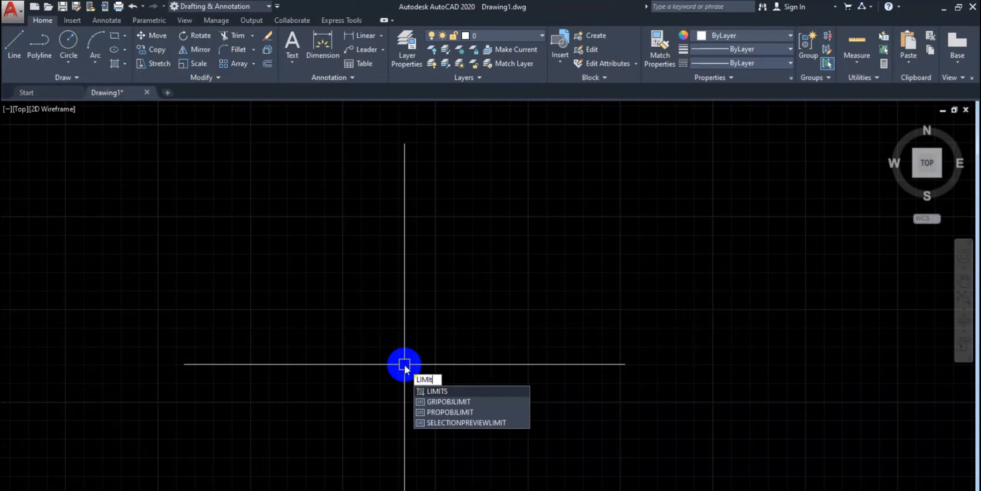
text(S)
key(Return)
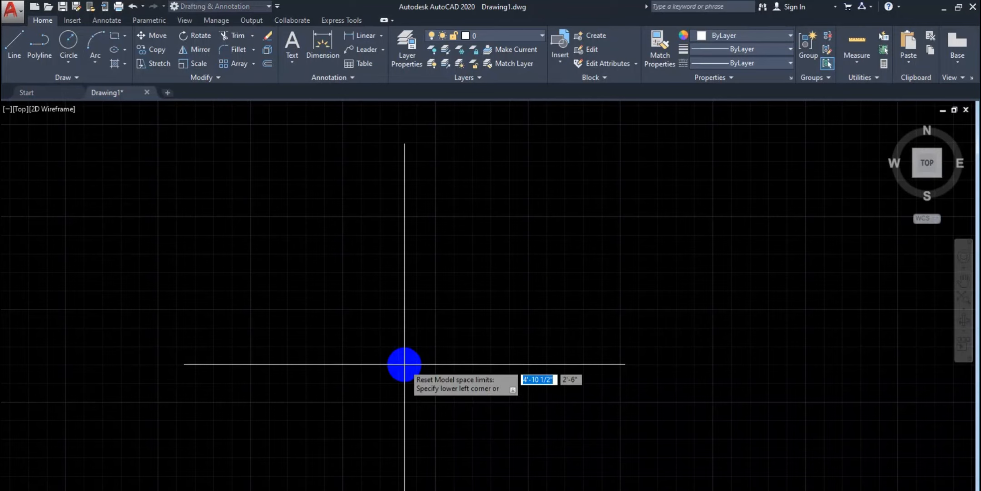
text(0)
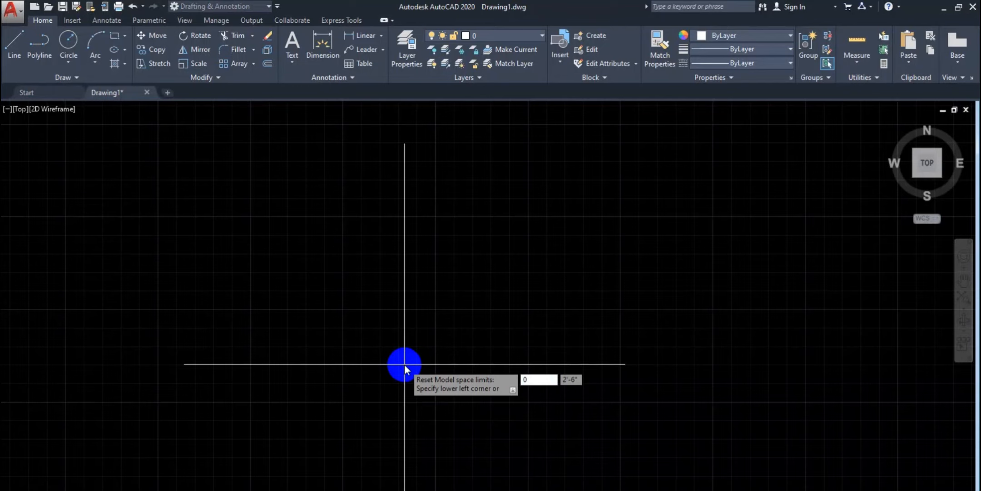
text('0")
key(Tab)
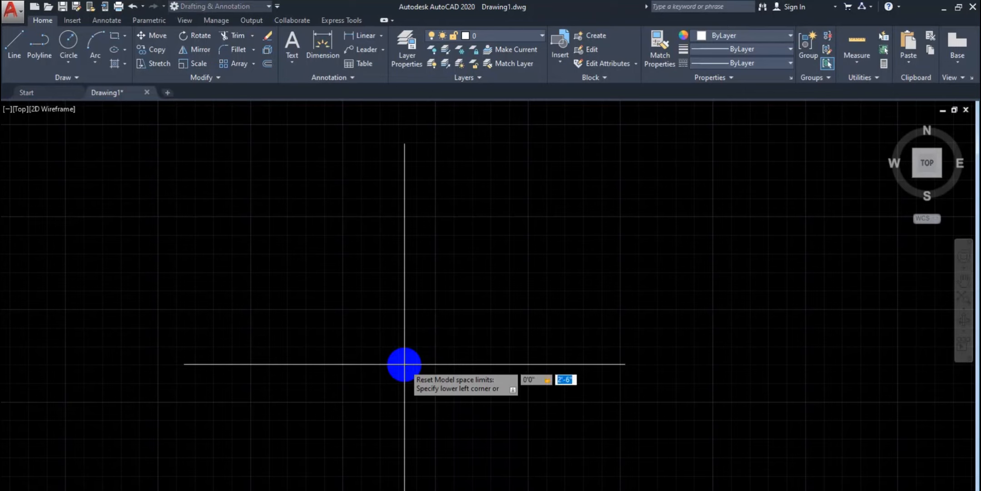
text(0'0")
key(Return)
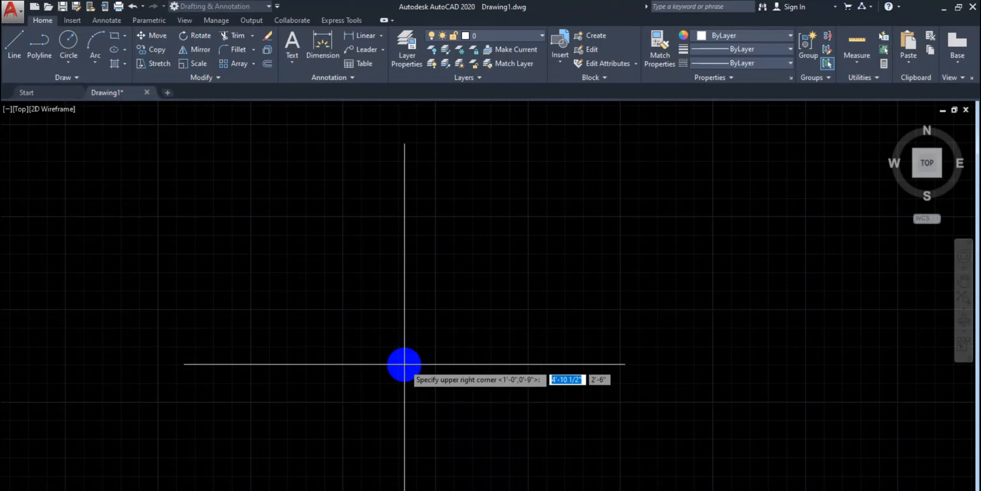
- Set the upper right corner of the model space limits to 2000'0", 2000'0"
text(2000')
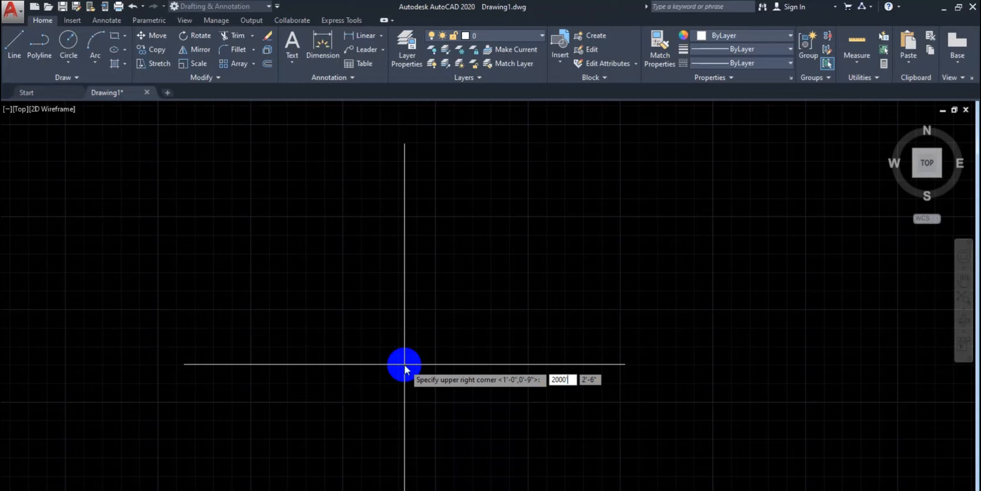
text(0)
key(Tab)
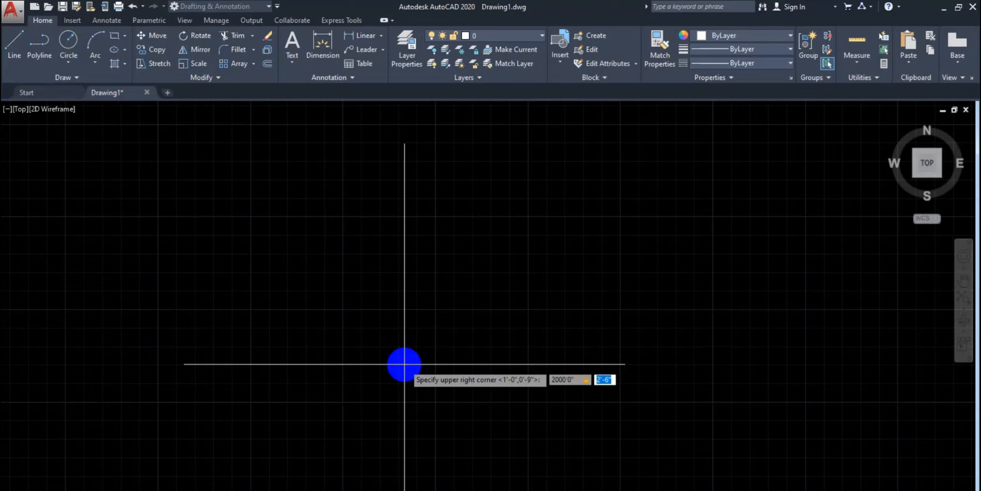
text(2000'0)
key(Return)
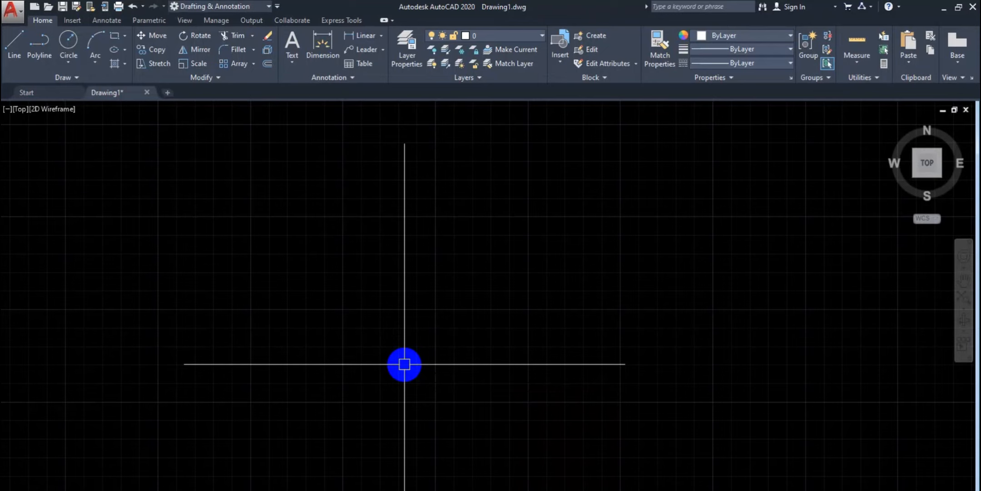
- Zoom the view to the whole drawing area using the All option
text(z)
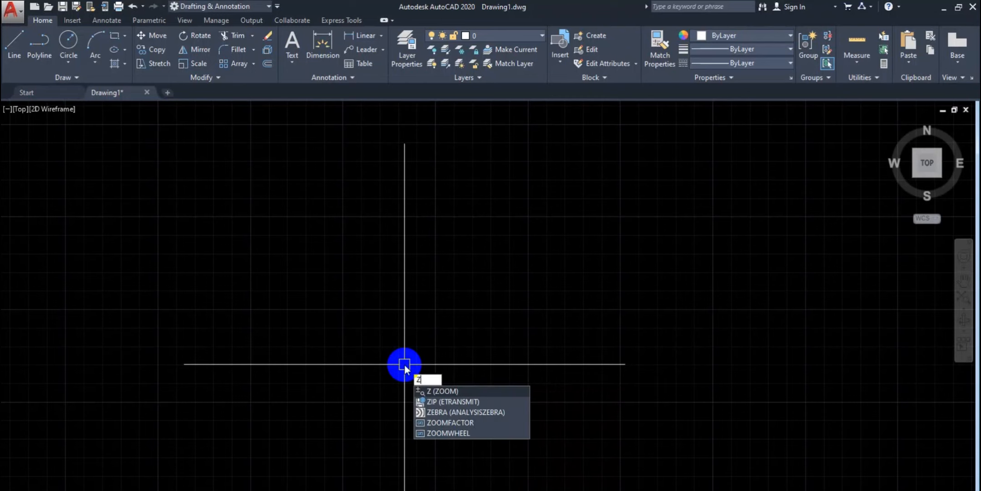
key(Return)
text(all)
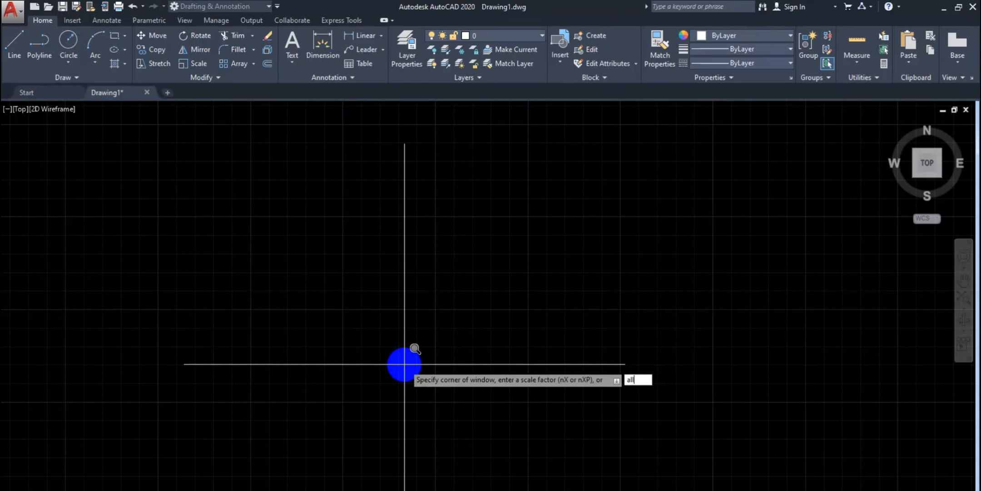
key(Return)
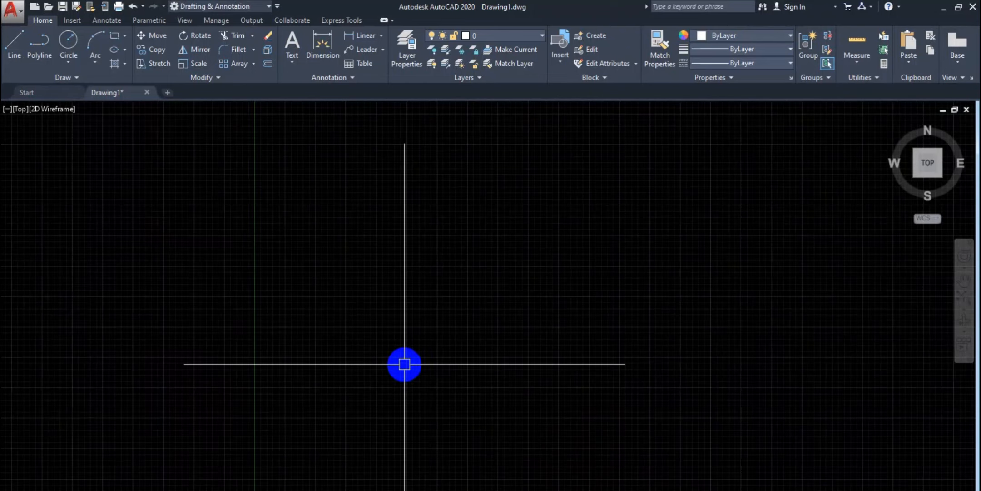
- Turn off the display of the UCS icon at the origin
scroll(436, 389, down, 1)
middle_drag(438, 389, 383, 306)
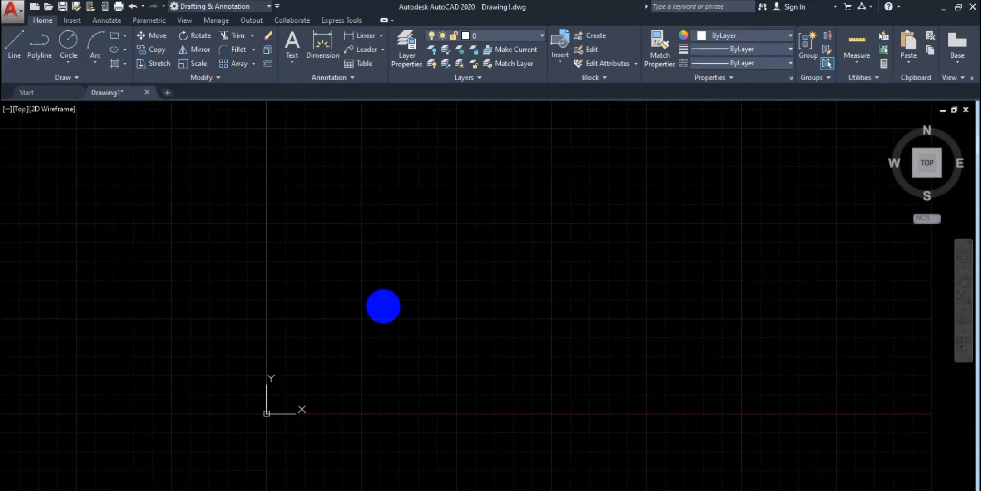
scroll(348, 366, up, 2)
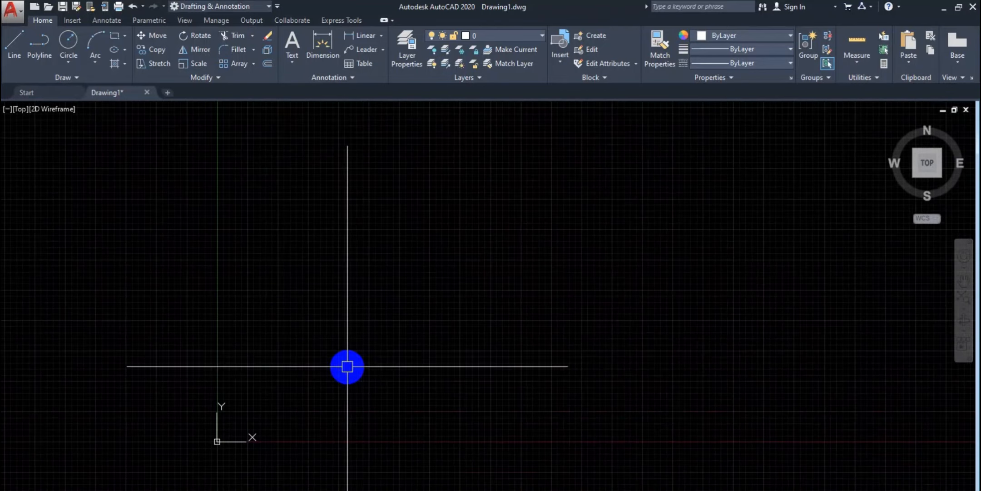
right_click(216, 433)
click(302, 423)
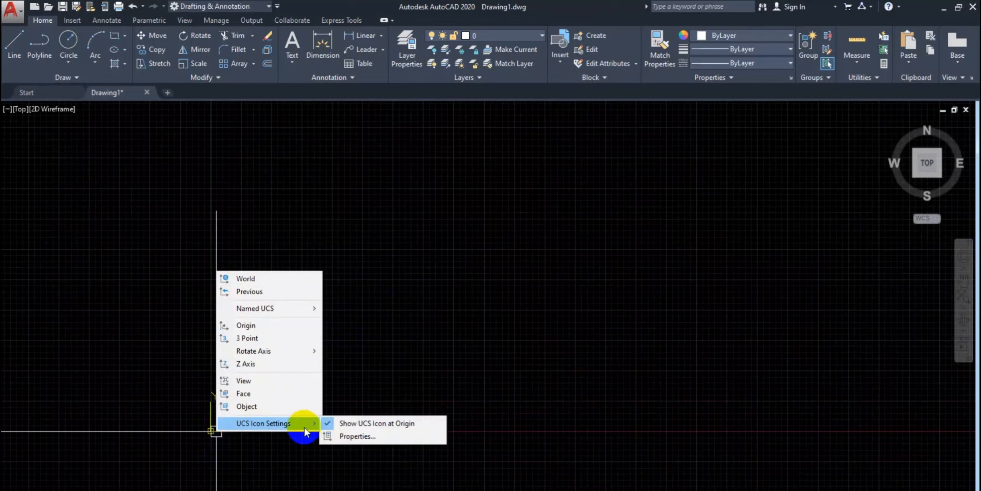
click(340, 423)
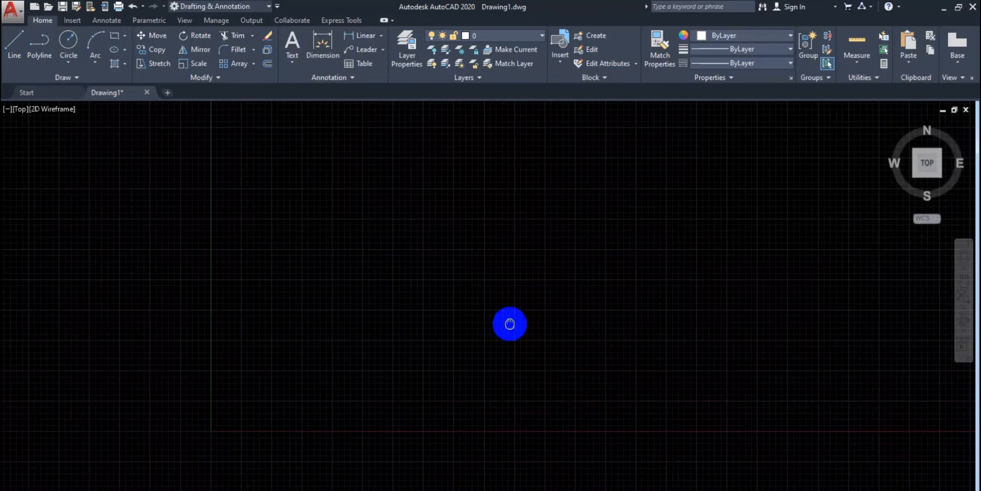
- Modify the Standard dimension style so the dimension lines' color, linetype and lineweight are all ByLayer
middle_drag(510, 323, 431, 387)
text(d)
key(Return)
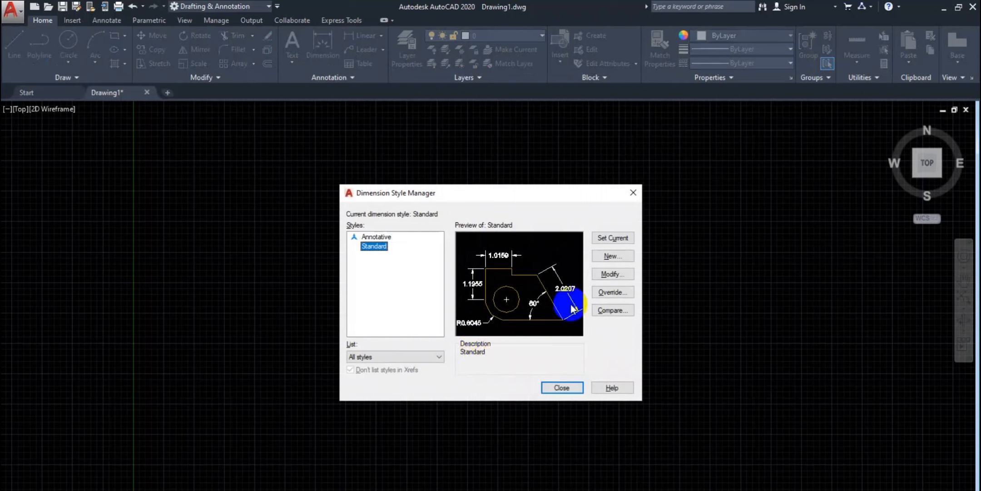
click(613, 274)
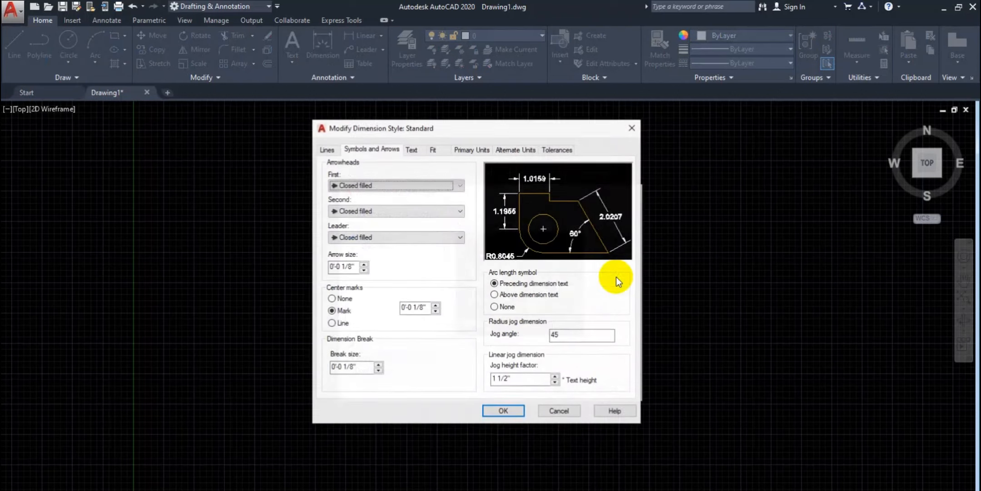
click(328, 150)
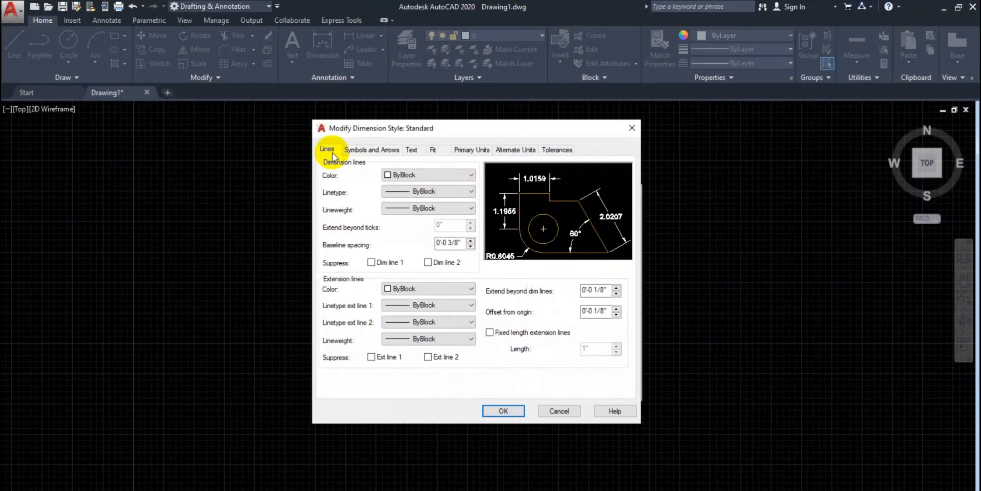
click(447, 176)
click(422, 185)
click(427, 191)
click(429, 204)
click(429, 207)
click(432, 217)
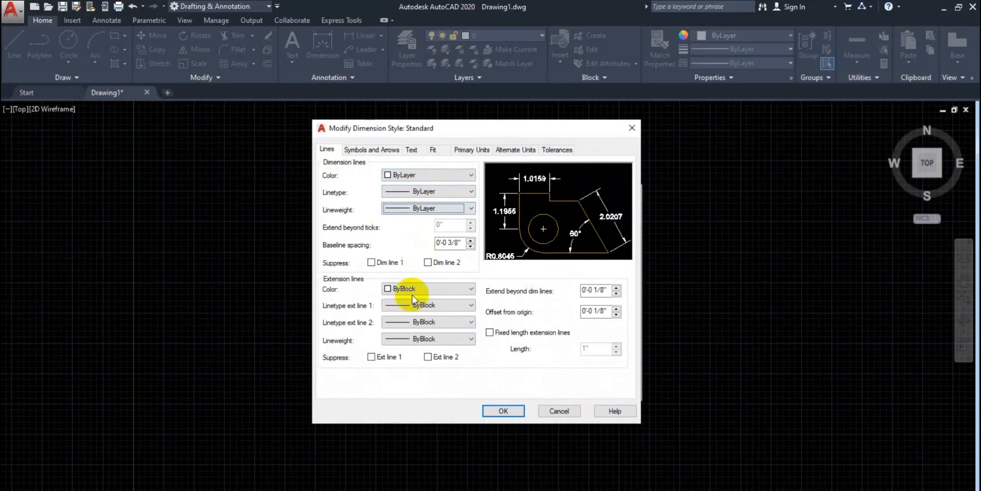
- Set the extension lines' color, both extension linetypes and the lineweight to ByLayer
click(443, 296)
click(437, 303)
click(431, 306)
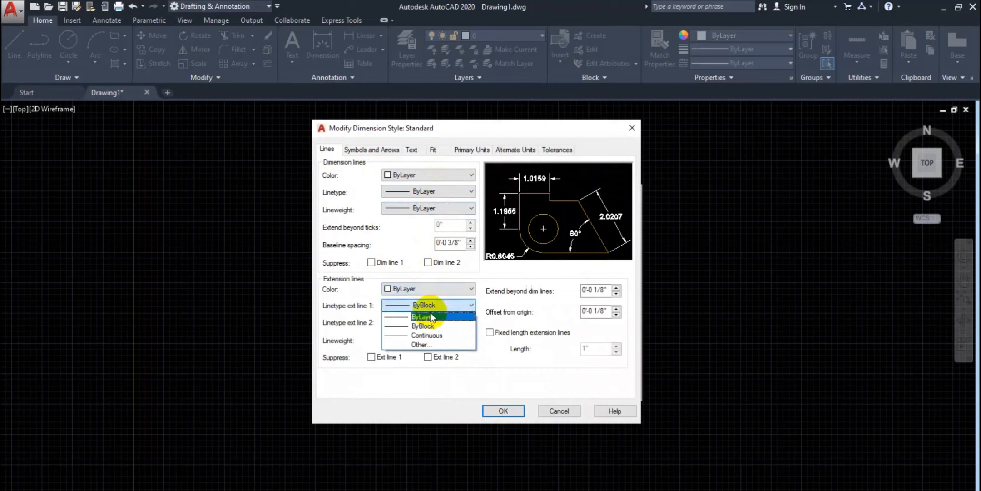
click(433, 319)
click(433, 323)
click(430, 336)
click(429, 338)
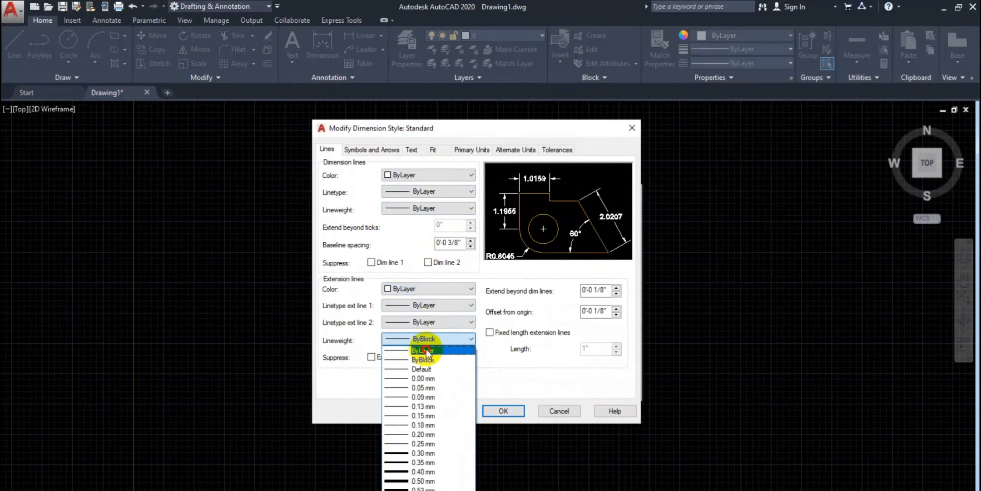
click(427, 347)
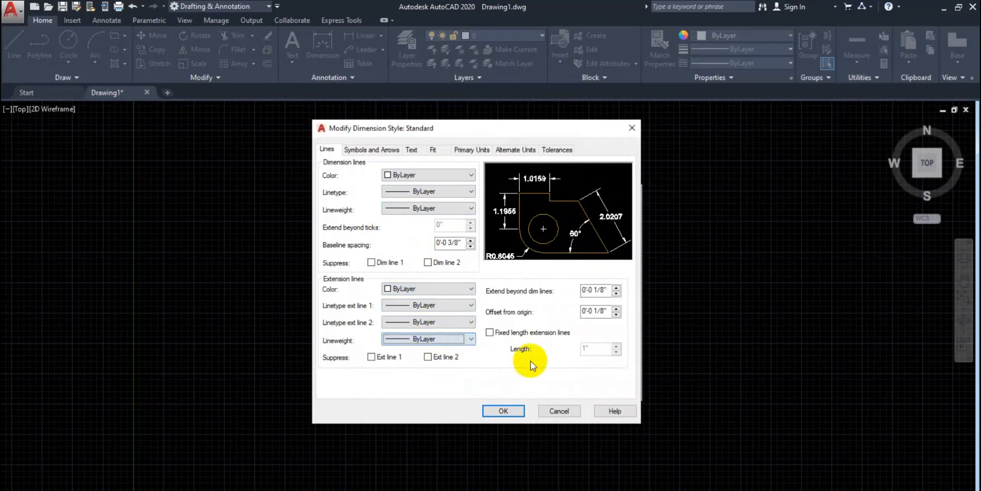
- Set the Standard dimension style's arrow size to 5"
click(374, 153)
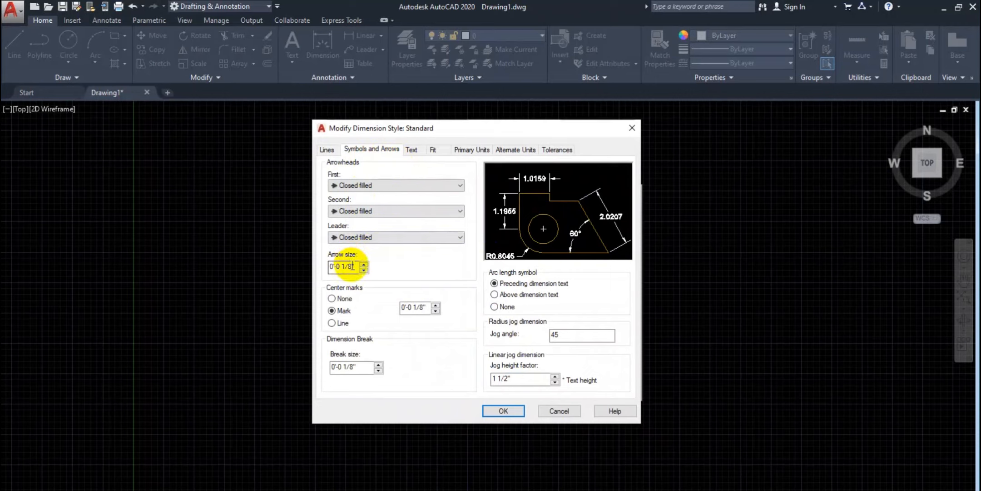
drag(353, 267, 321, 268)
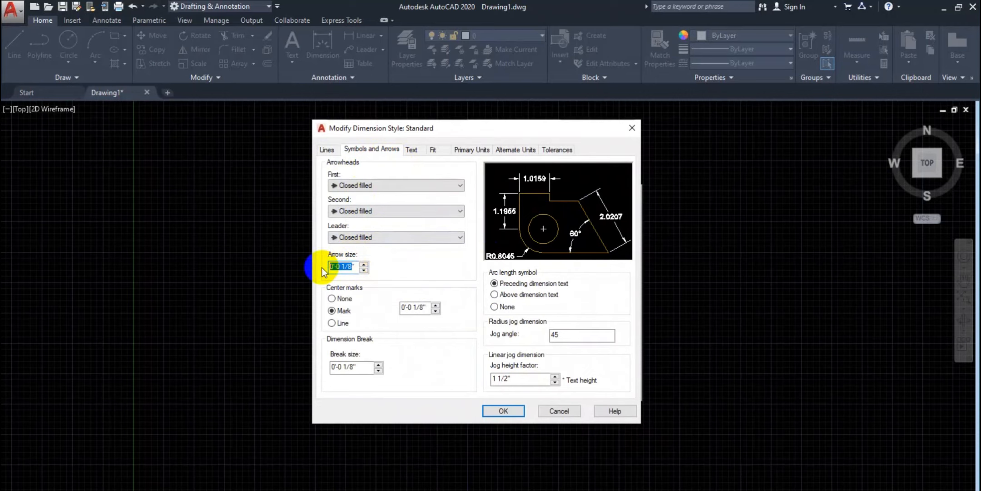
text(5)
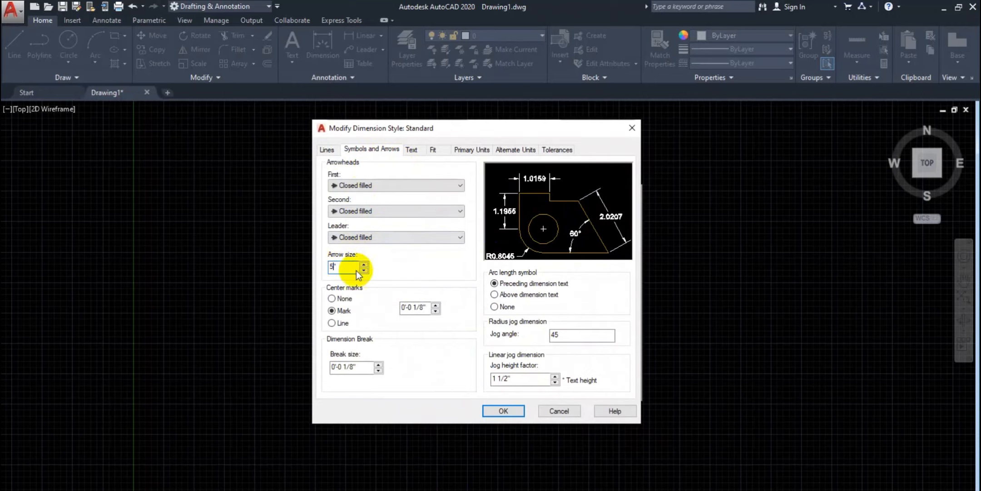
- Change the font of the dimension style's Standard text style to Times New Roman
click(421, 150)
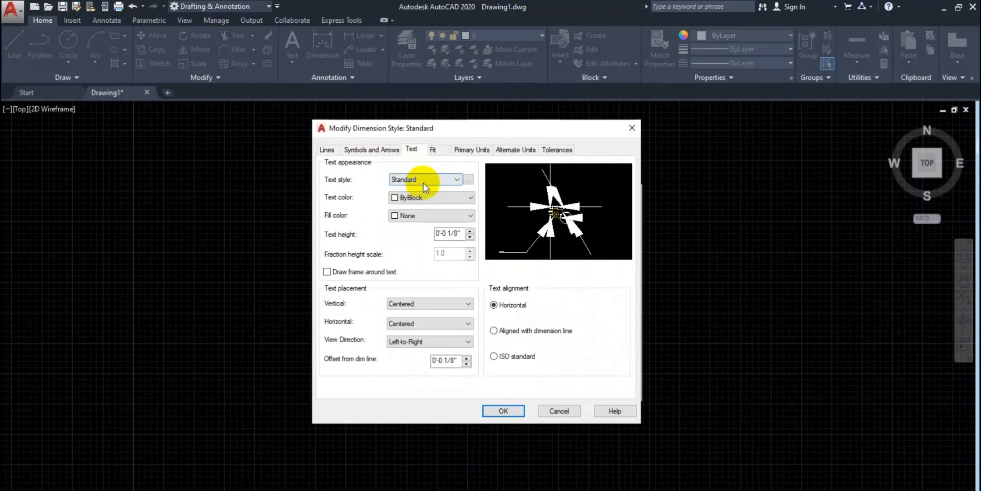
click(470, 183)
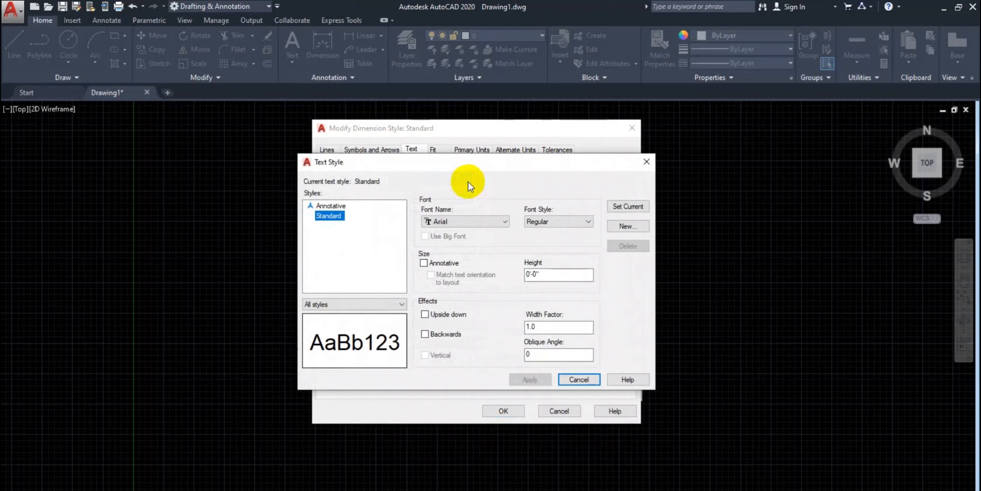
drag(428, 167, 367, 163)
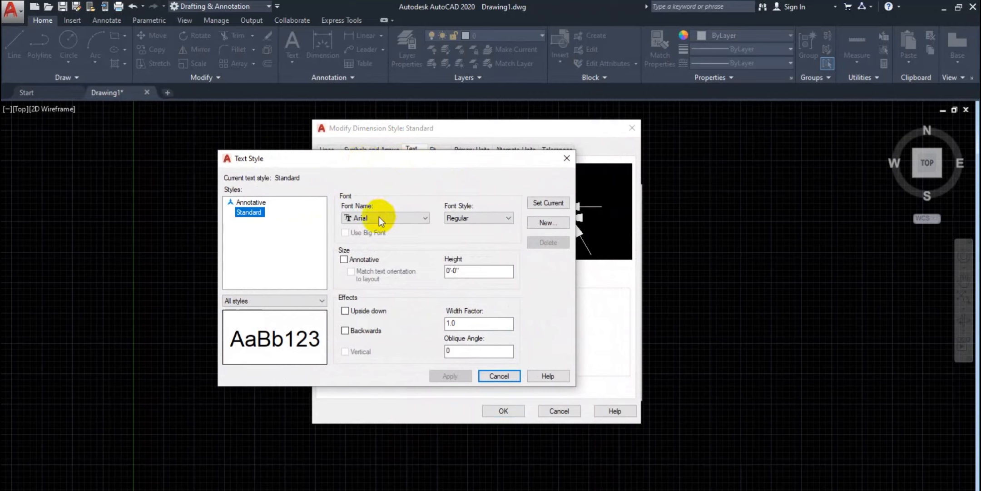
click(413, 218)
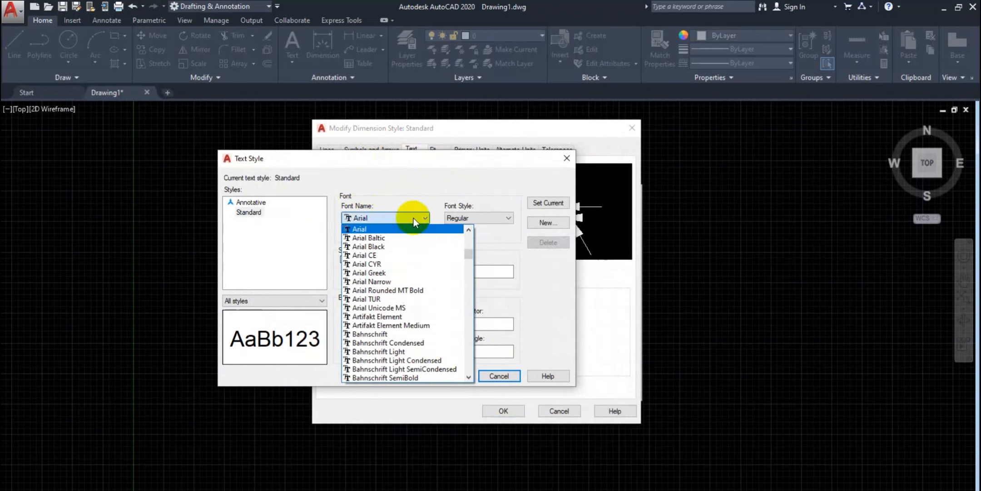
key(t)
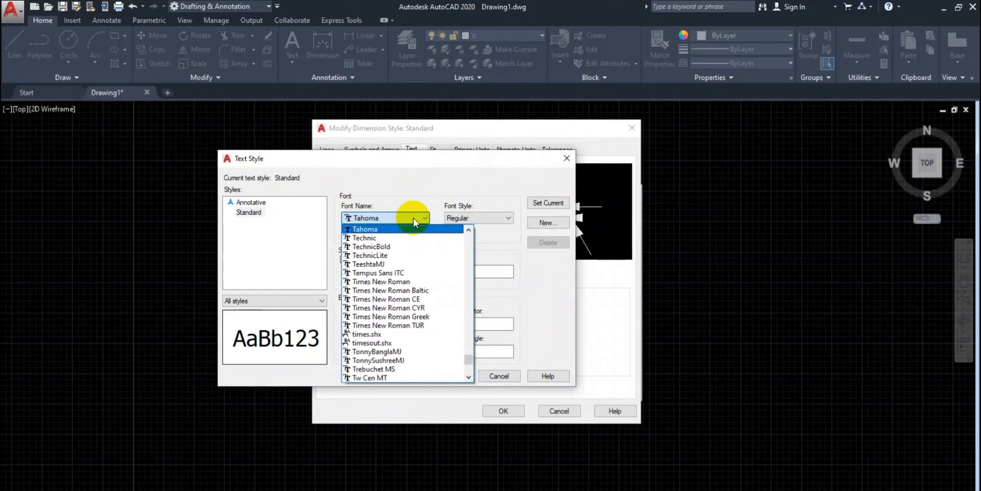
click(395, 281)
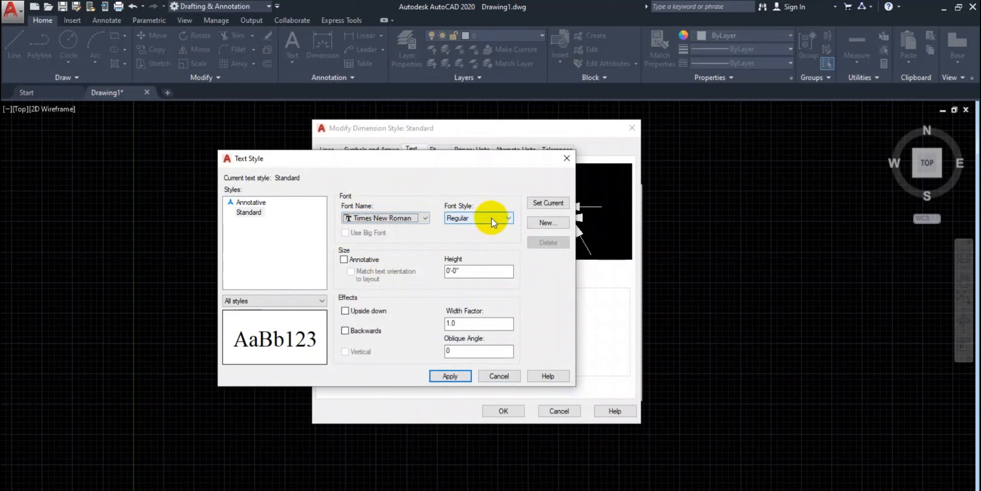
- Set the Standard text style's height to 6", apply it, make the style current and return to the dimension style settings
double_click(449, 270)
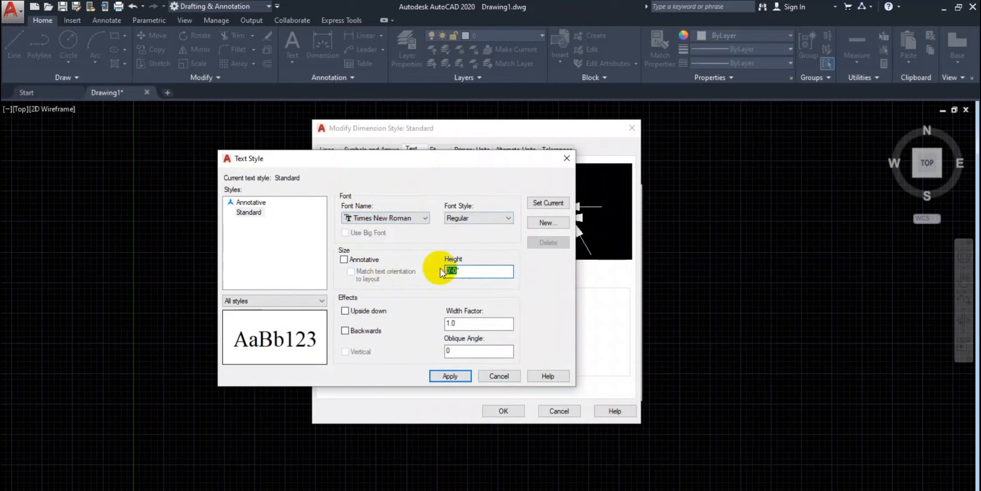
text(6")
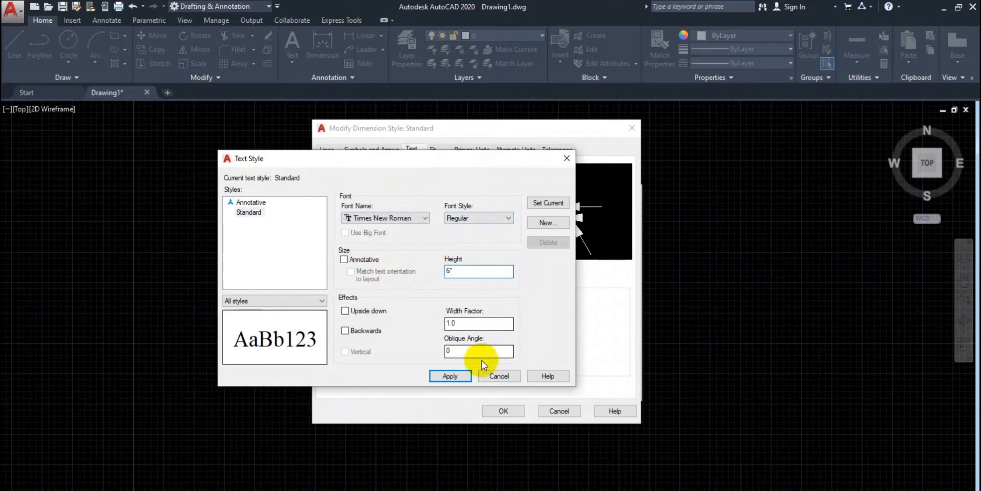
click(463, 376)
click(550, 203)
click(499, 375)
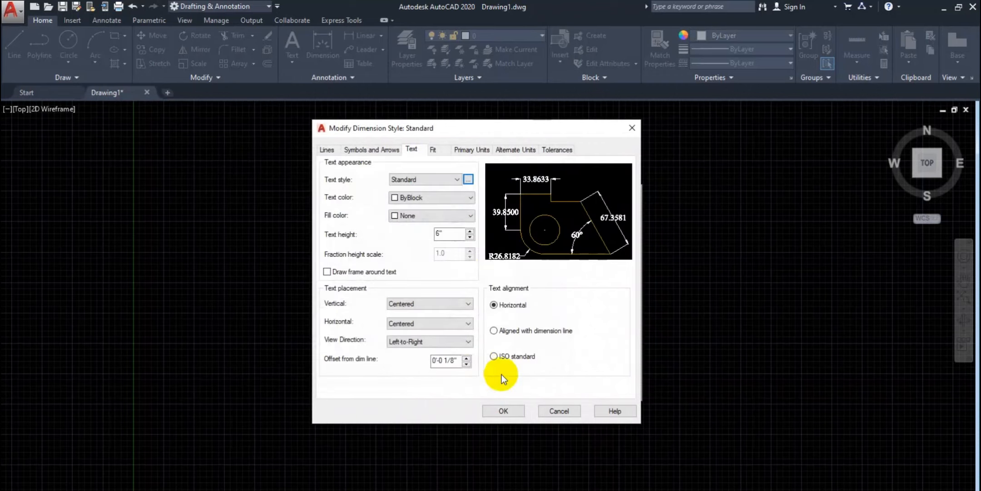
- Set the dimension style's primary linear units to Architectural with a precision of 0'-0 1/2"
click(465, 151)
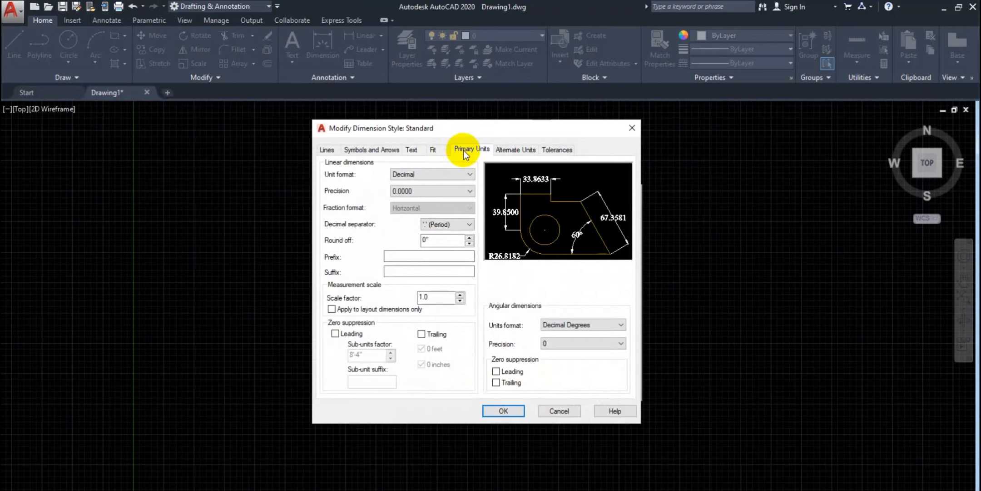
click(456, 173)
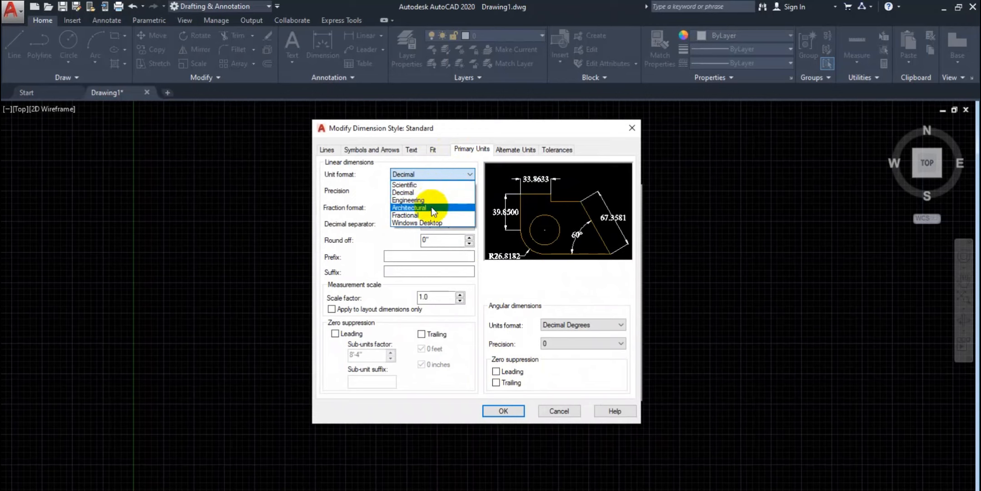
click(431, 207)
click(433, 193)
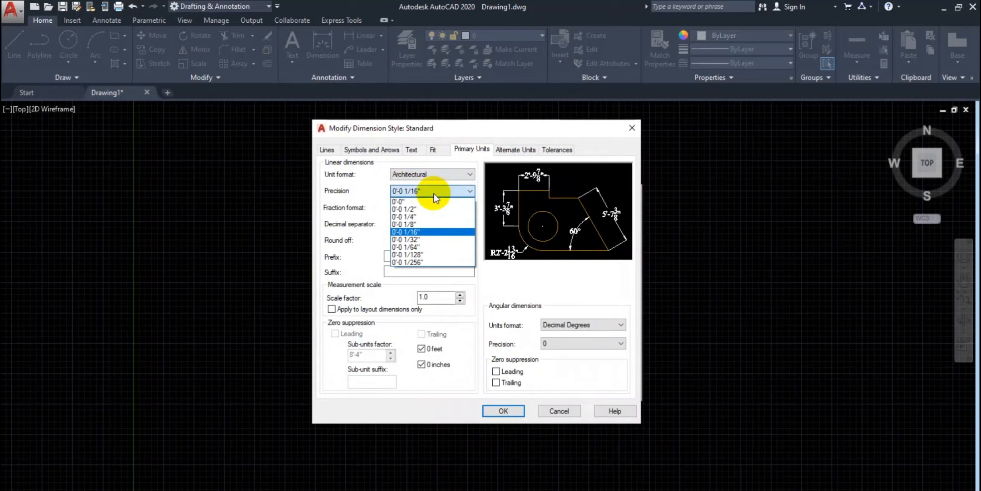
click(425, 207)
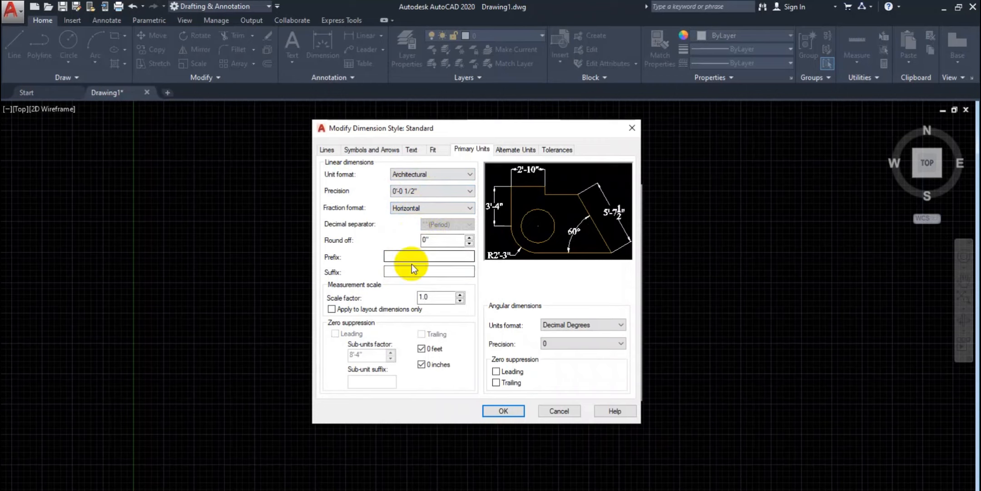
- Save the modified Standard dimension style, make it current and close the Dimension Style Manager
click(501, 411)
click(607, 239)
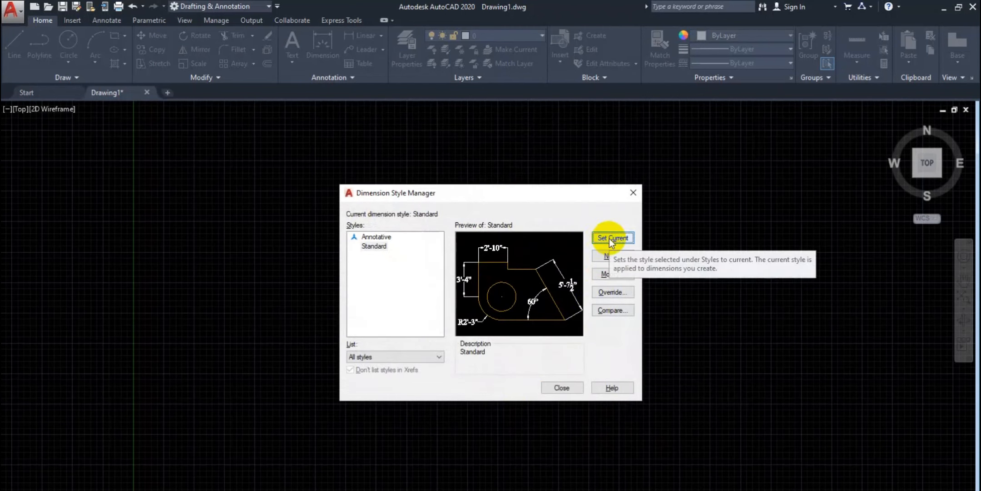
click(562, 387)
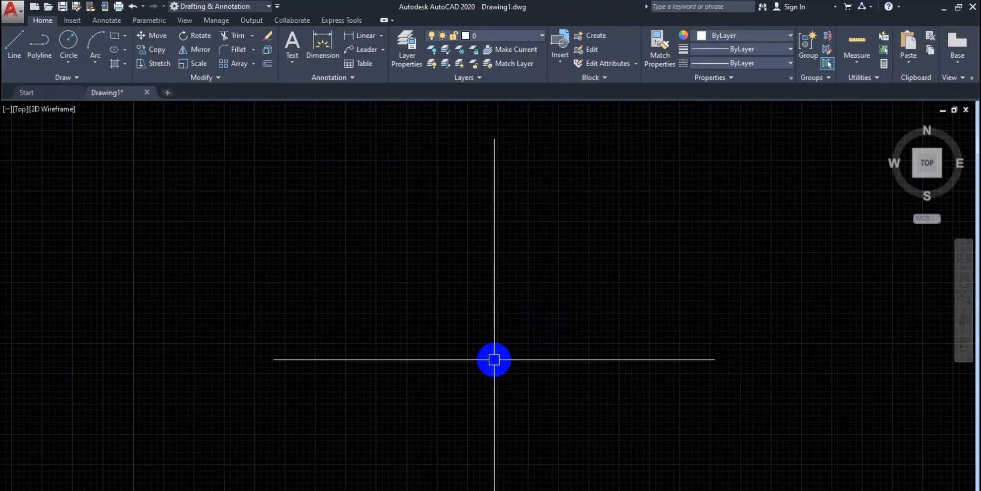
- Draw a single horizontal line about 879' long with Ortho on
text(l)
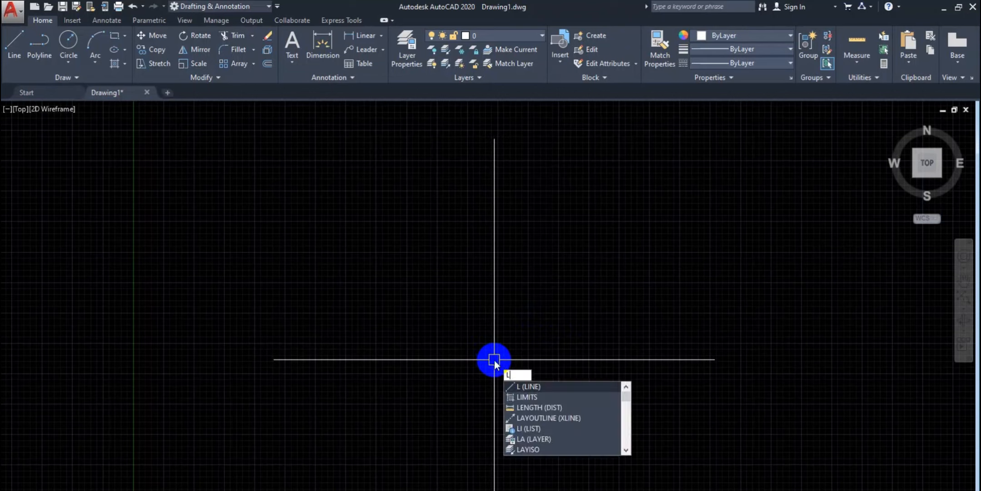
key(Return)
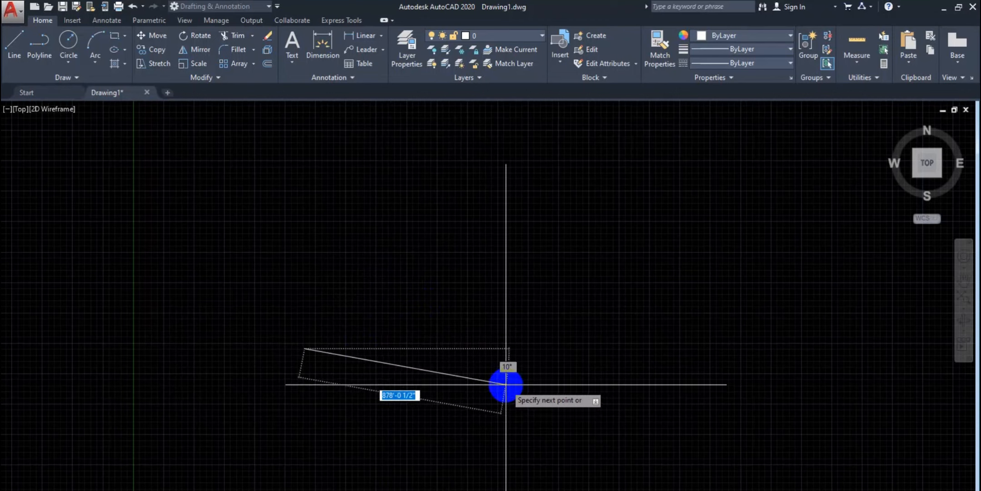
key(F8)
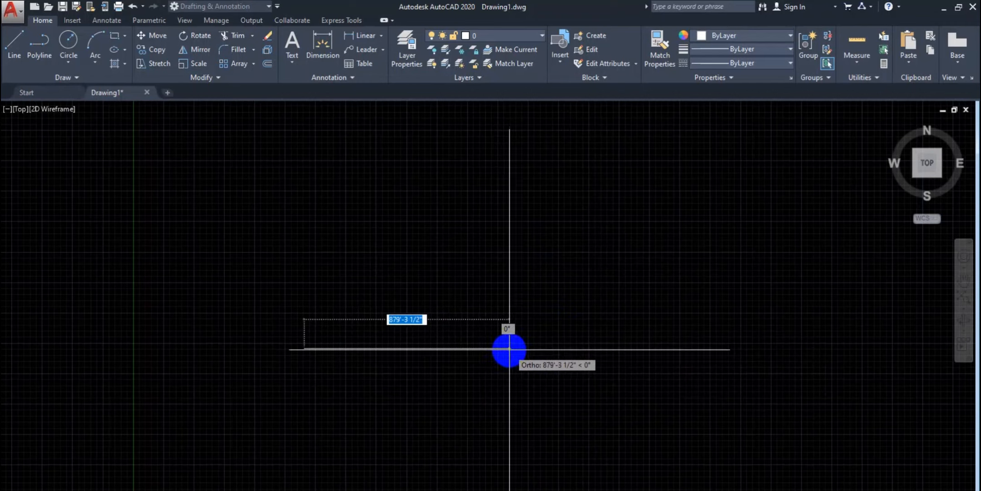
click(509, 349)
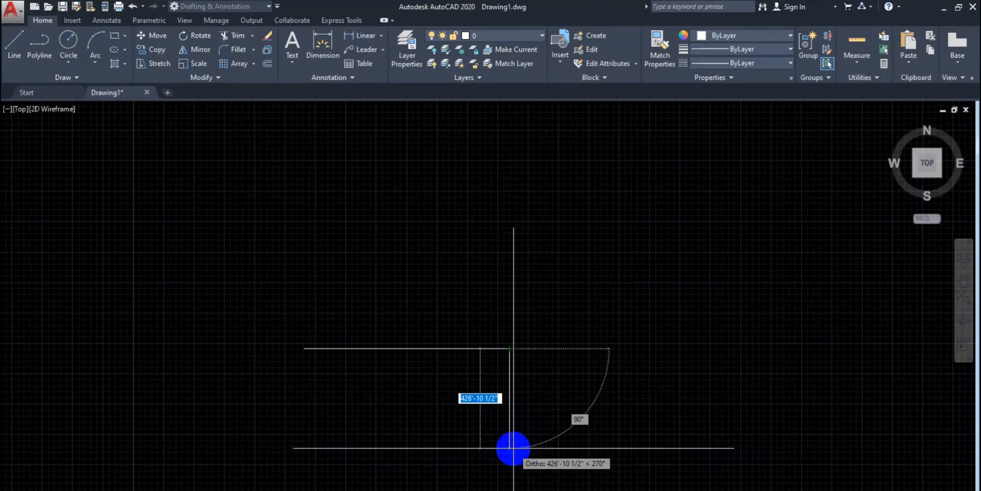
key(Escape)
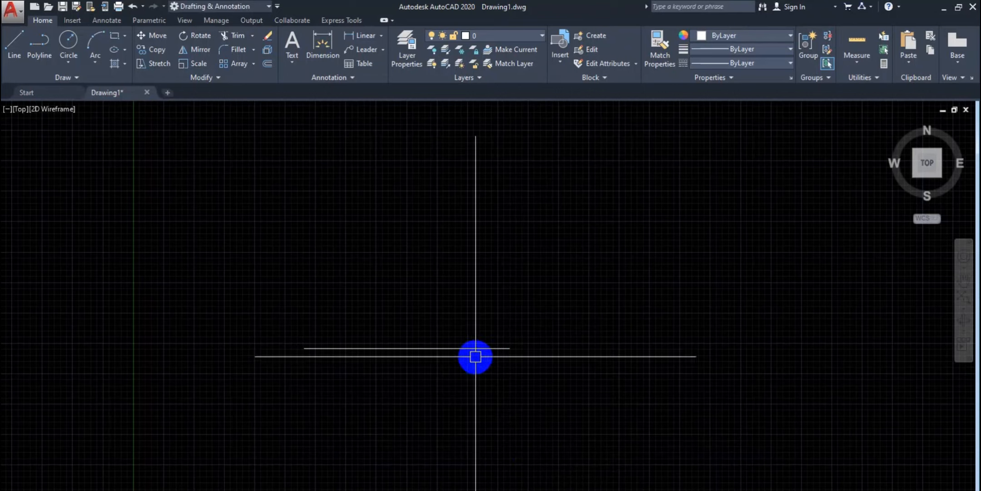
middle_drag(504, 344, 461, 357)
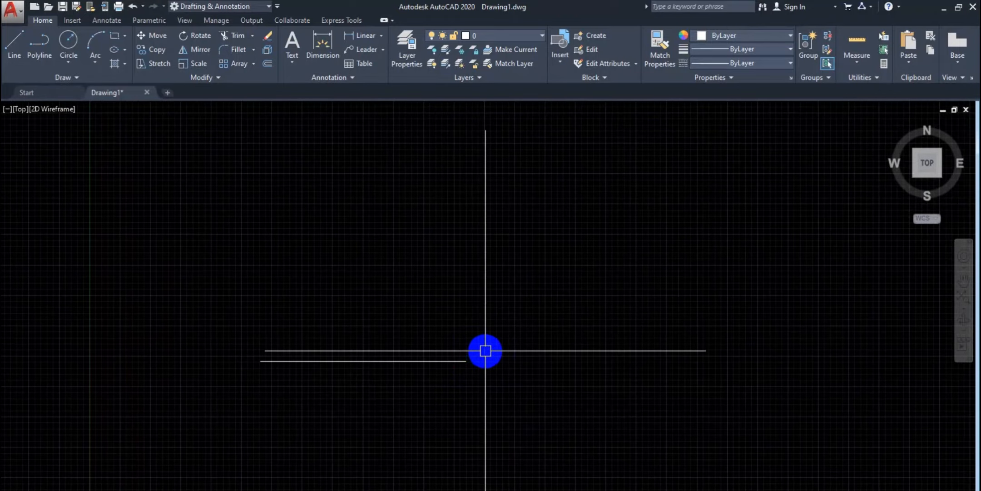
click(455, 361)
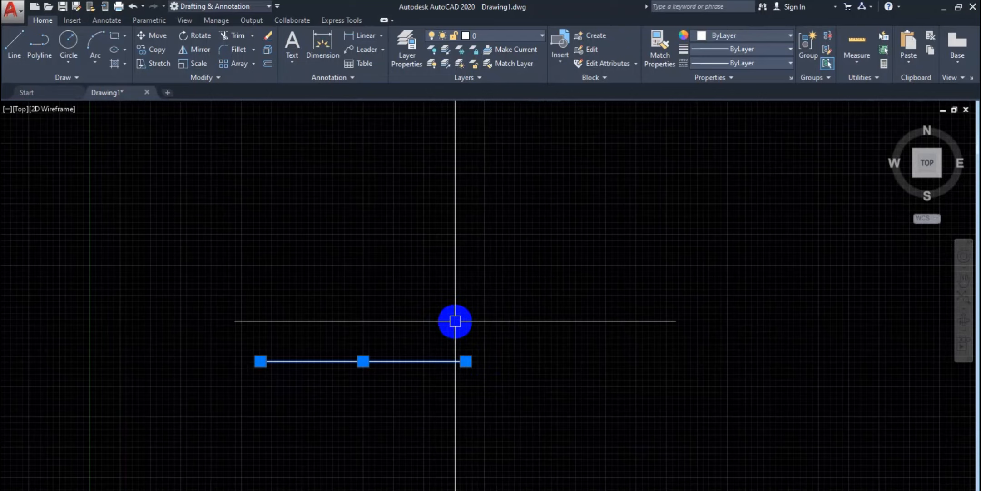
key(Escape)
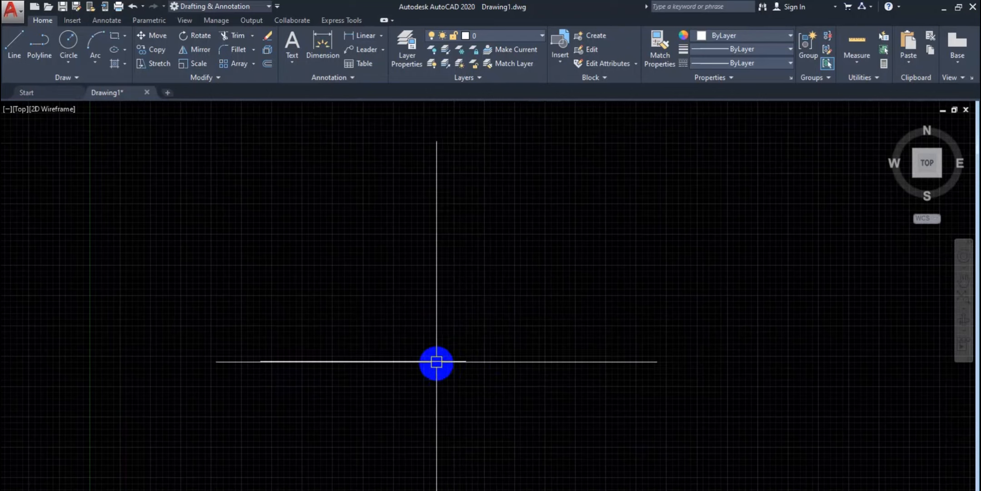
click(452, 361)
key(Escape)
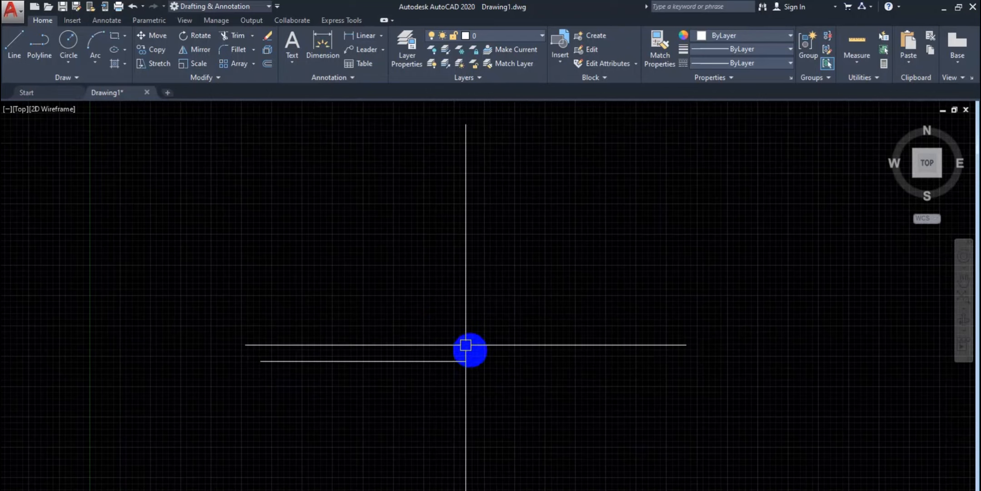
- Move the line a short distance up and to the right from its midpoint, with Ortho turned off
middle_drag(467, 344, 440, 320)
click(415, 342)
click(296, 313)
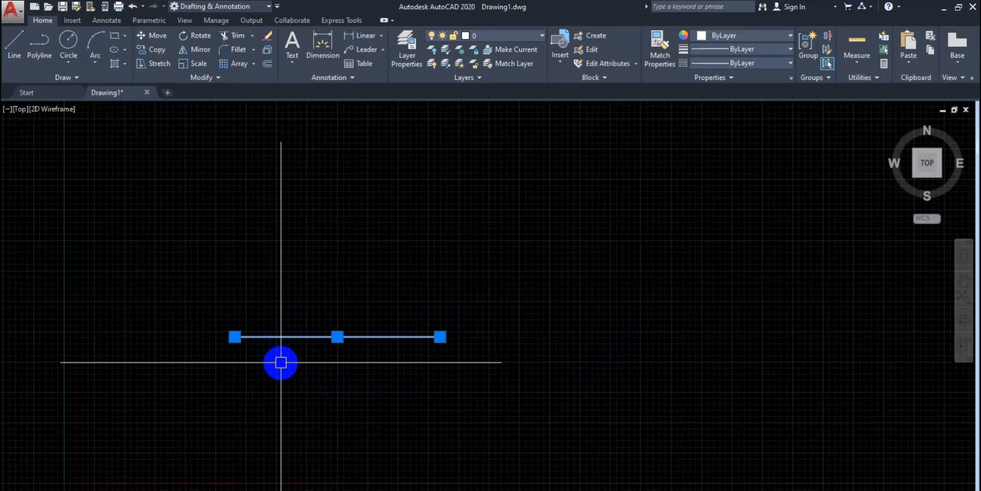
key(Return)
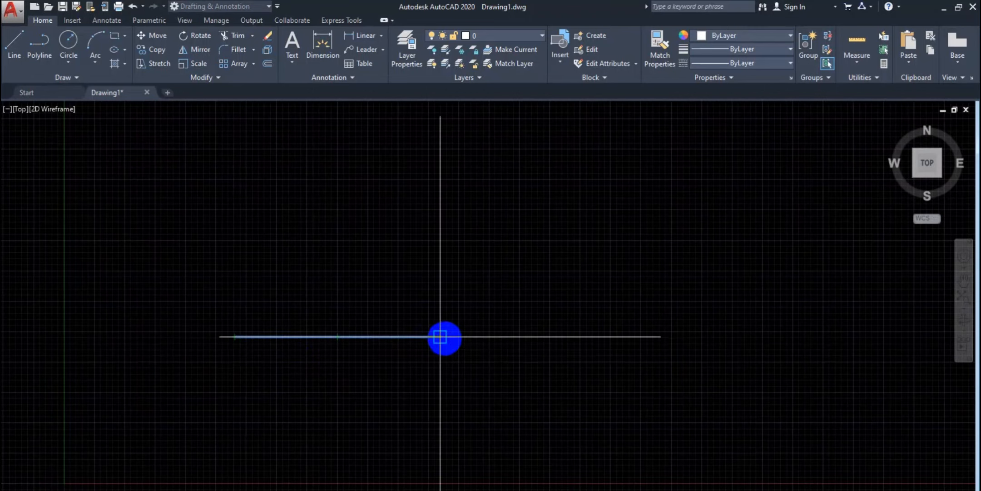
click(337, 337)
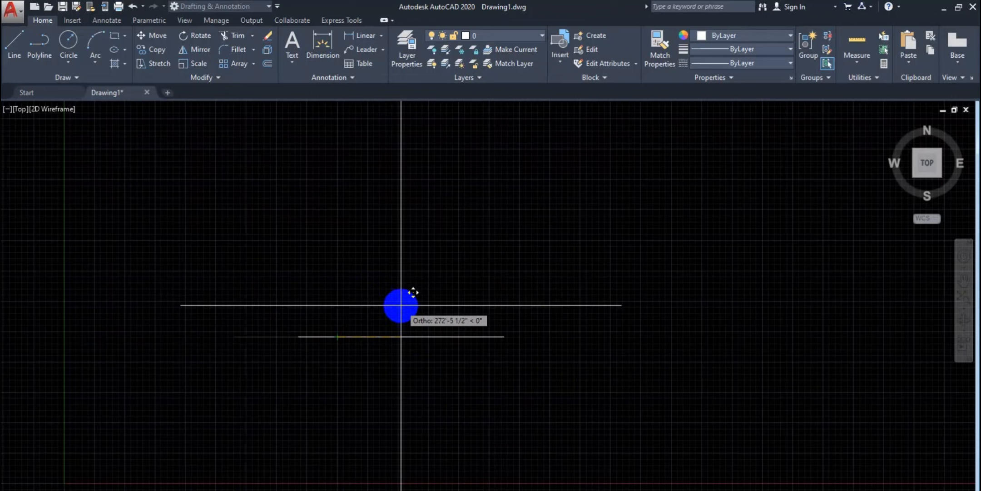
key(F8)
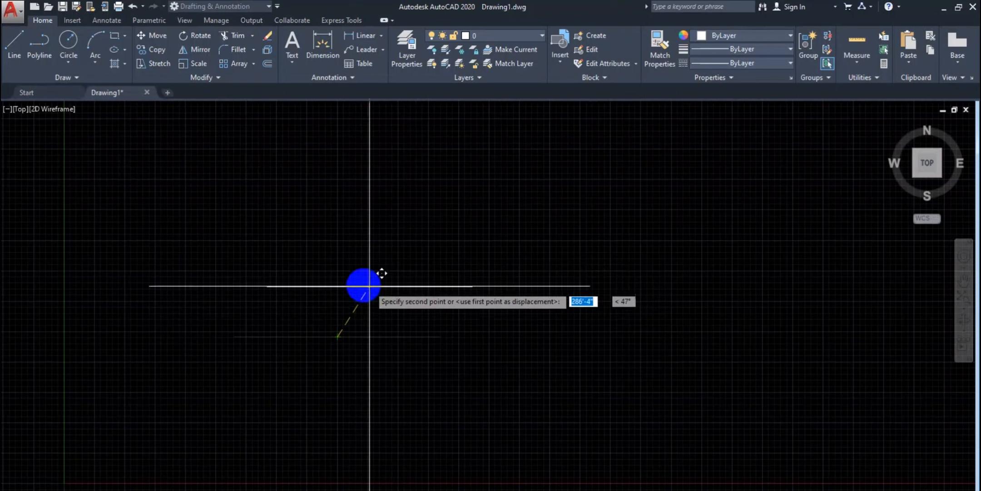
click(350, 314)
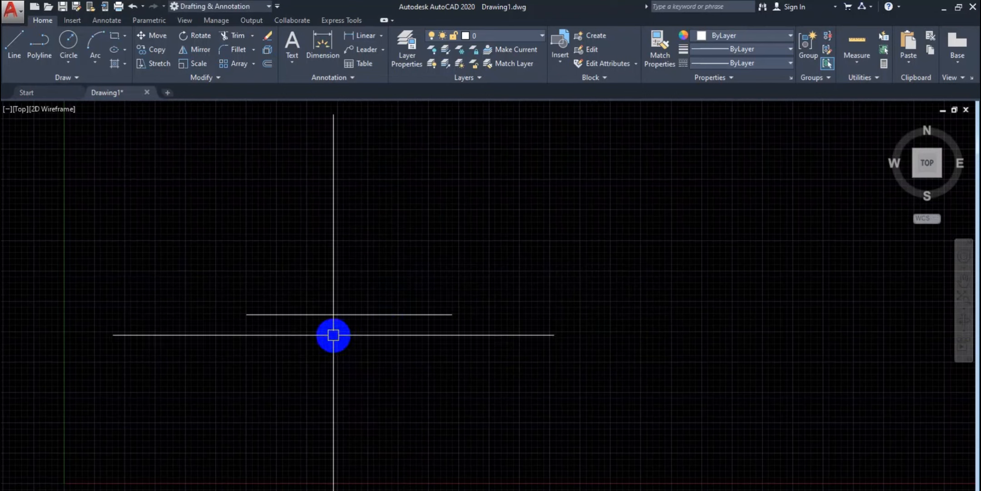
- Try rotating the horizontal line about its midpoint to a vertical position with Ortho on, and undo the rotation
click(342, 315)
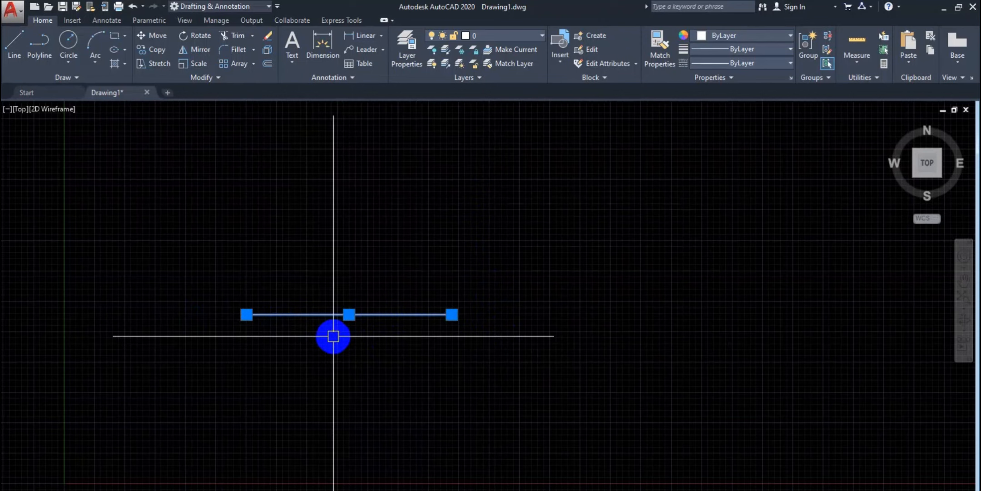
middle_drag(373, 342, 463, 337)
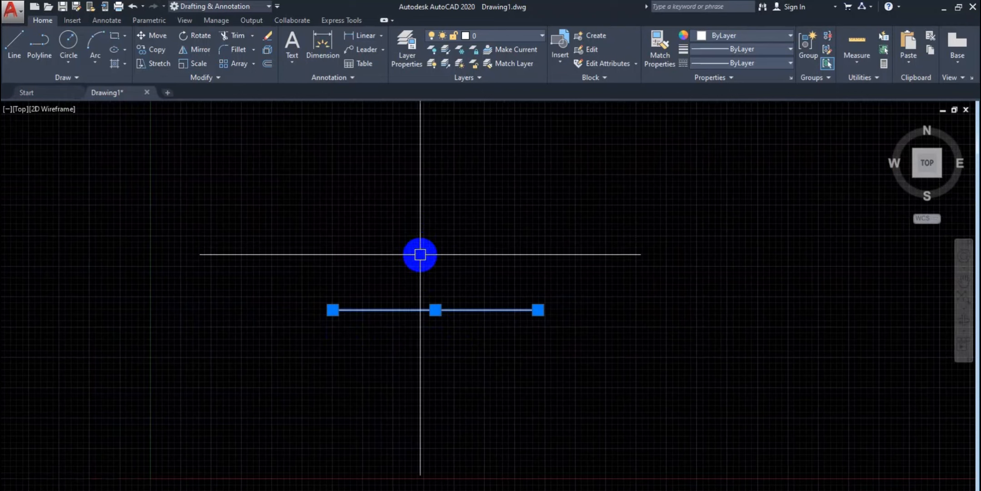
click(196, 39)
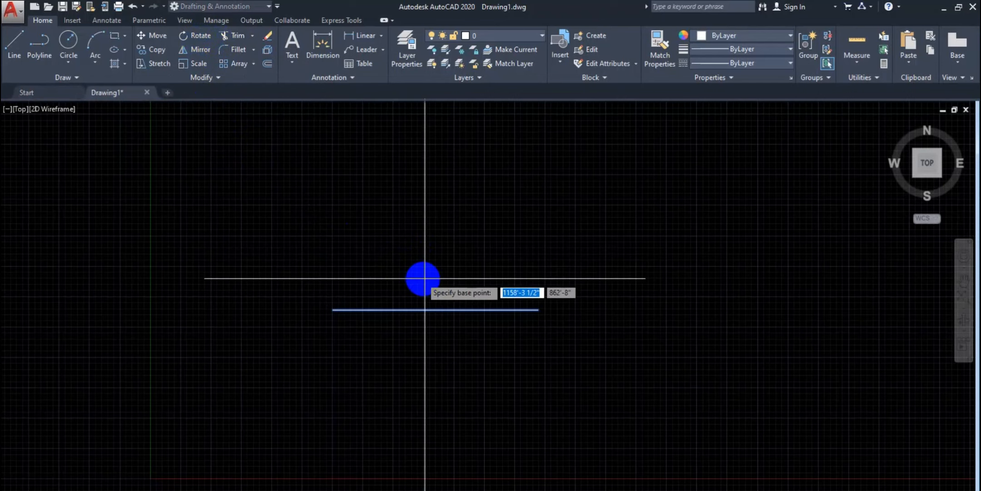
click(435, 310)
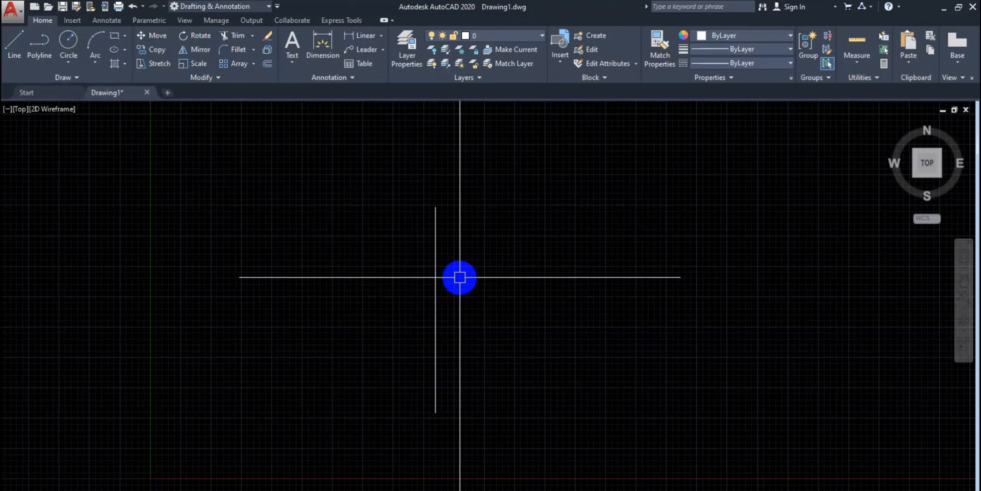
key(ctrl+z)
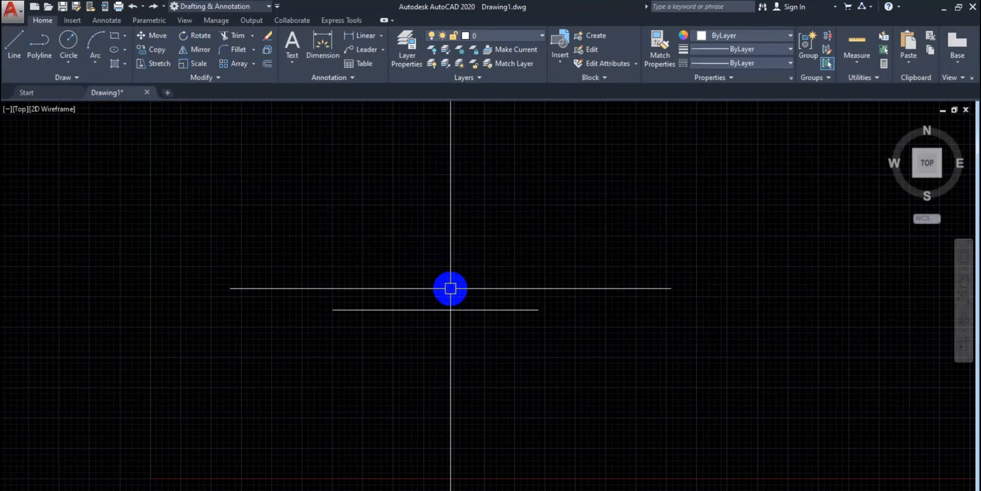
middle_drag(451, 287, 431, 272)
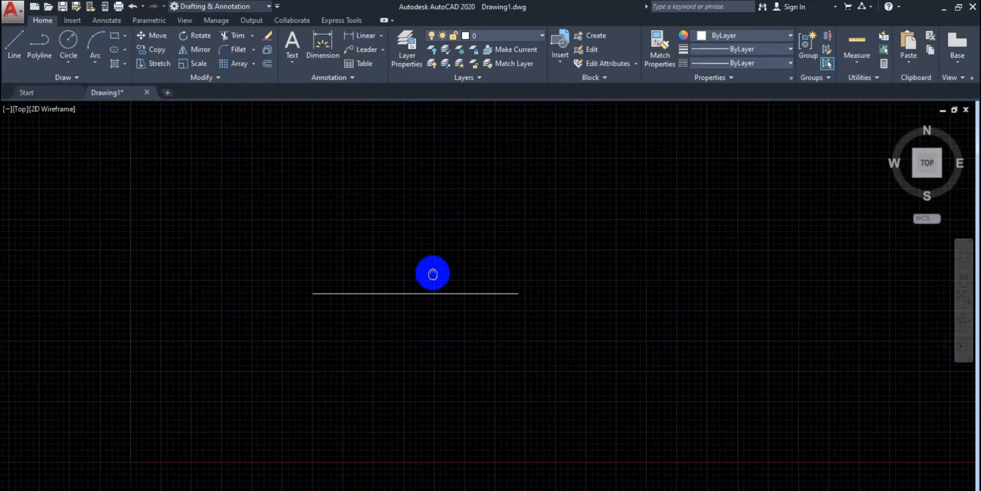
scroll(413, 285, up, 4)
scroll(408, 289, down, 2)
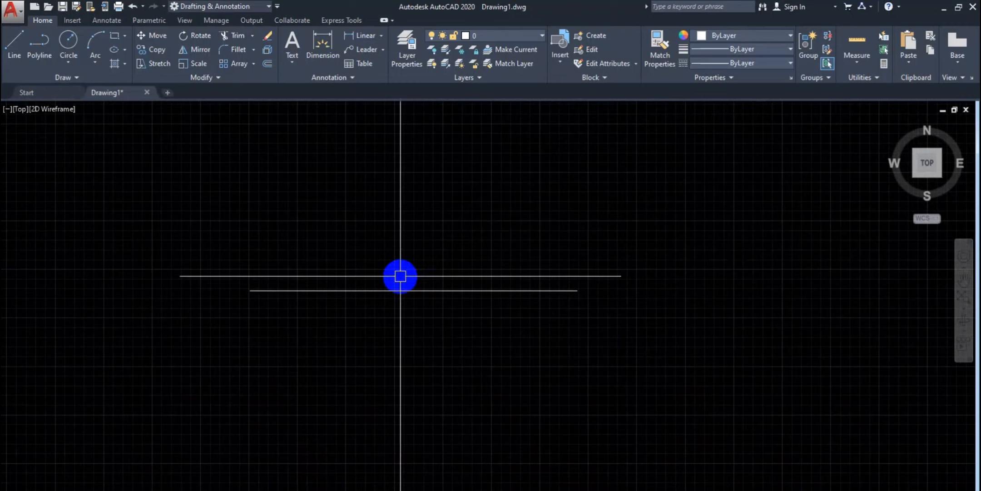
text(ro)
key(Return)
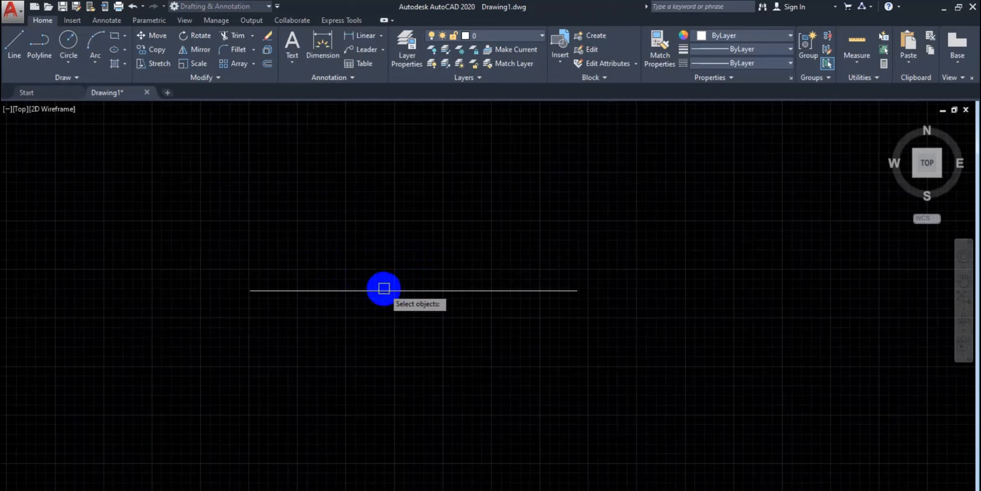
key(Return)
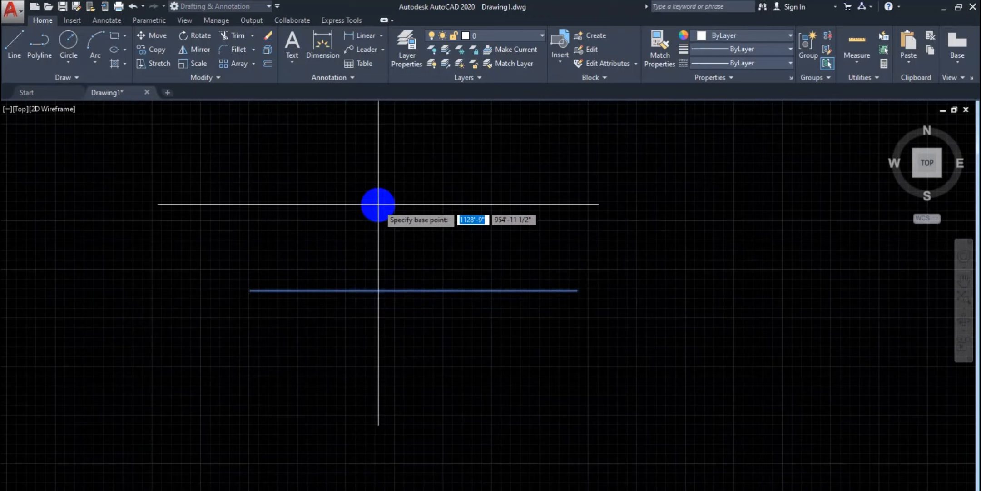
click(250, 290)
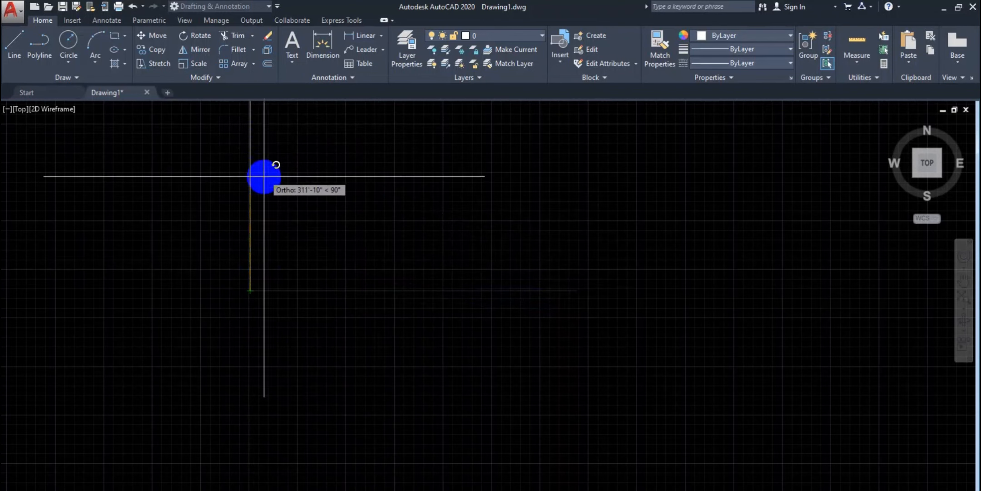
scroll(267, 146, down, 2)
middle_drag(267, 144, 261, 230)
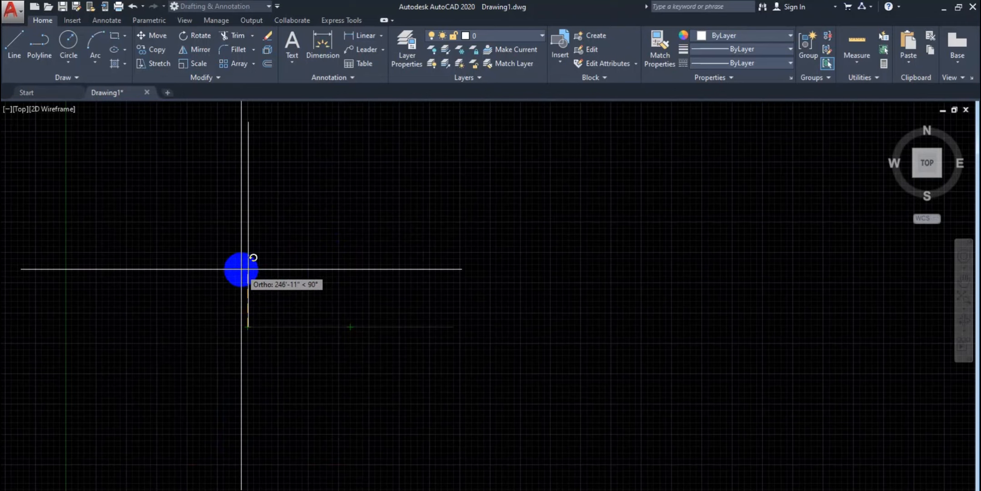
key(Escape)
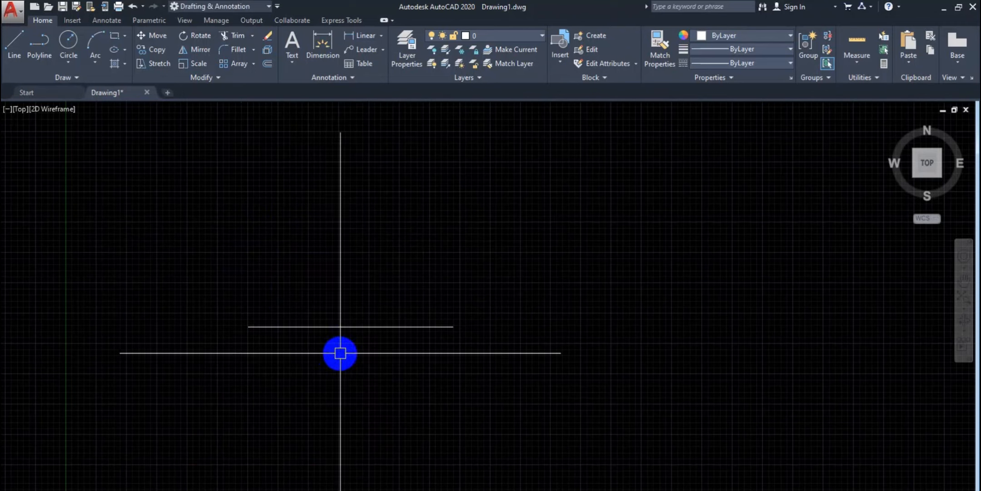
mouse_move(351, 335)
middle_down()
mouse_move(427, 339)
mouse_move(410, 323)
middle_up()
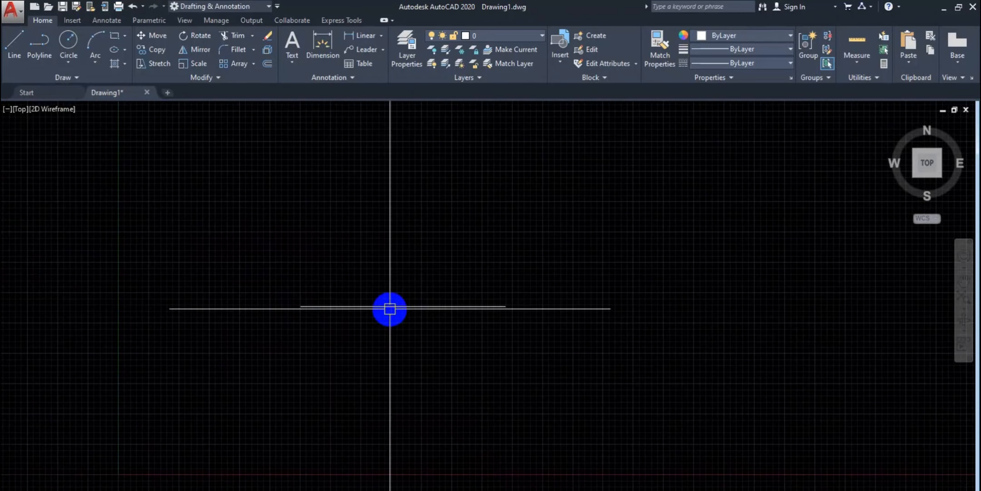
scroll(389, 304, up, 5)
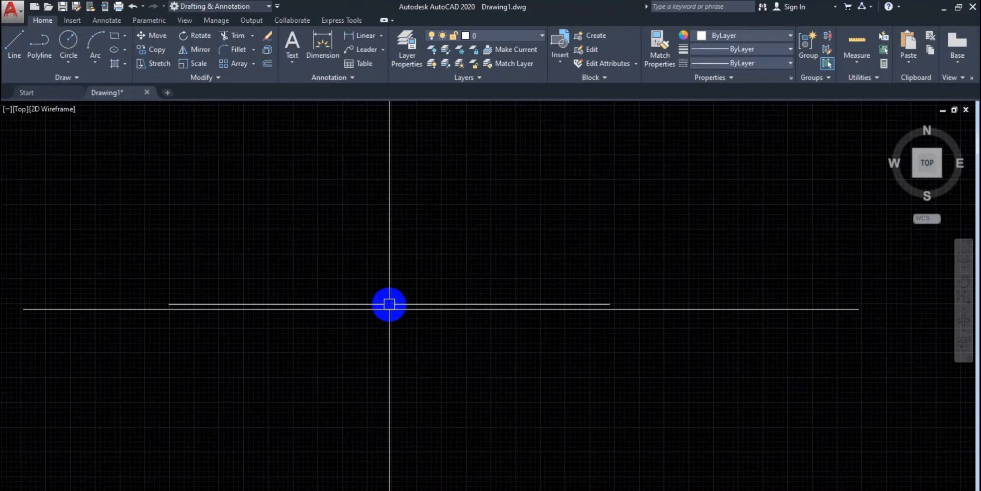
middle_drag(435, 355, 467, 357)
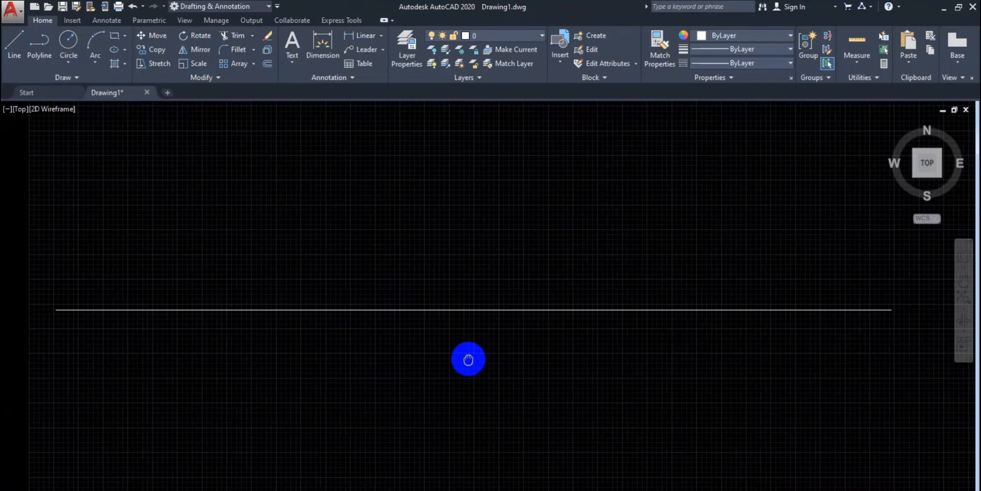
scroll(439, 312, up, 1)
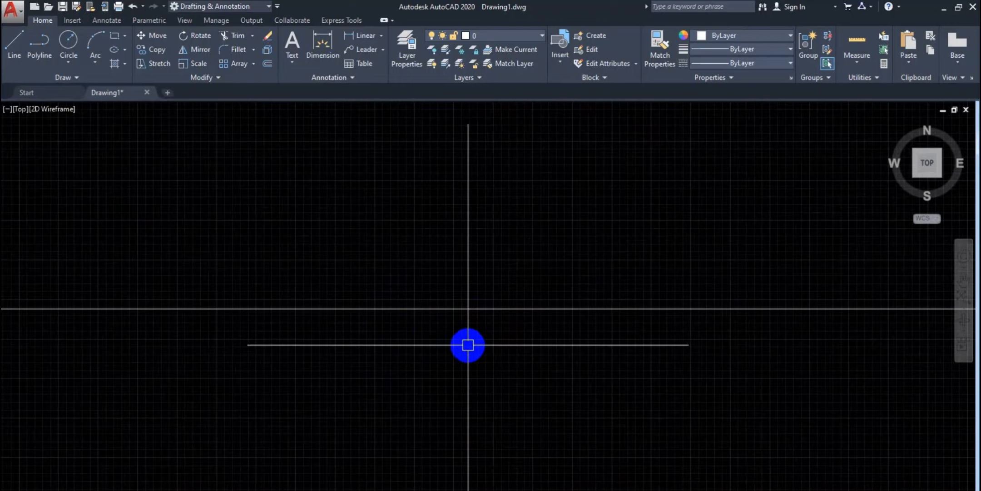
scroll(468, 345, down, 2)
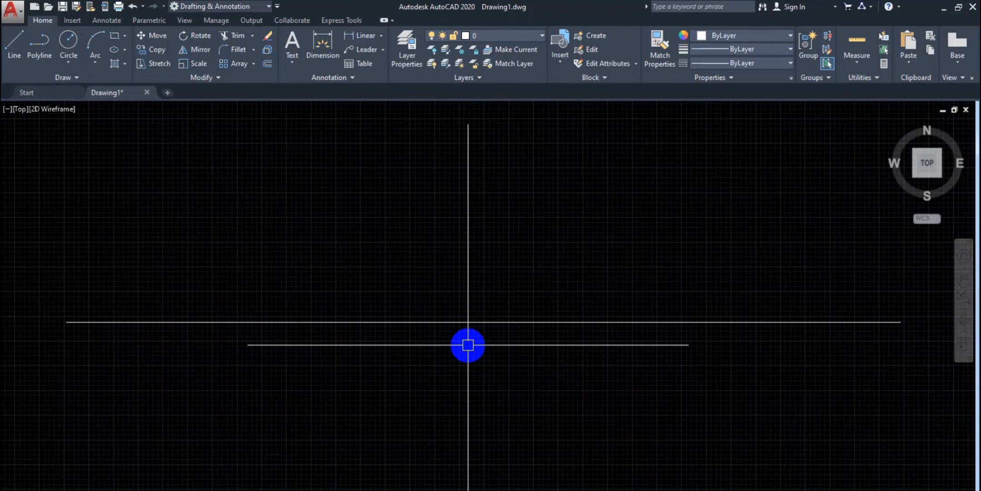
scroll(467, 345, down, 8)
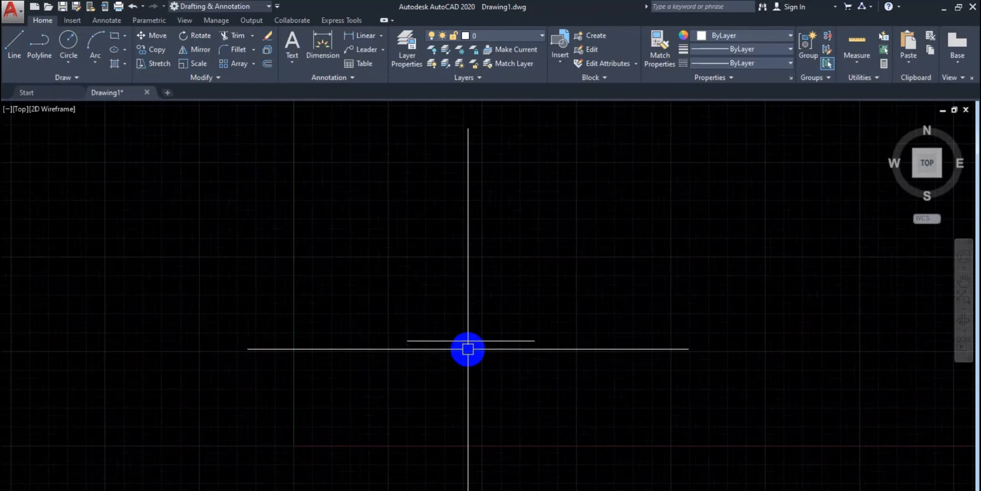
scroll(466, 357, down, 4)
scroll(466, 359, up, 10)
middle_drag(465, 341, 434, 371)
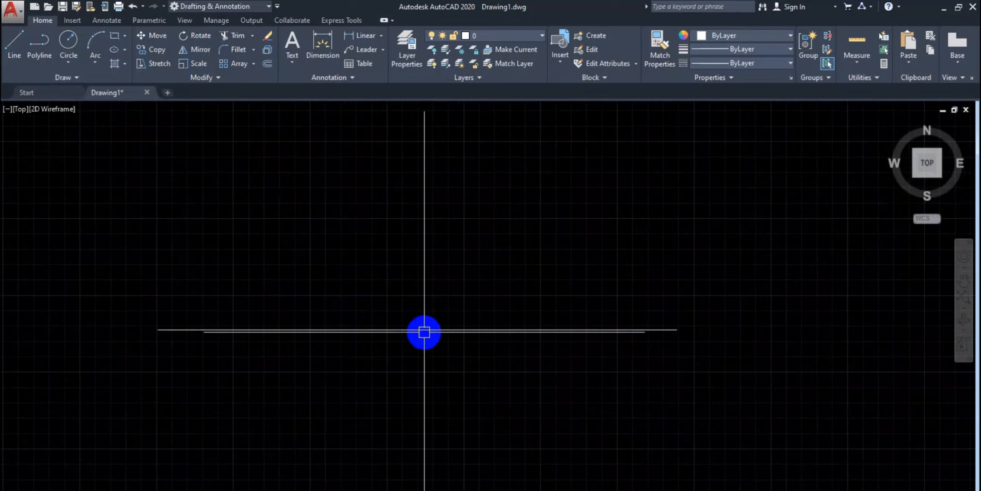
scroll(443, 264, down, 2)
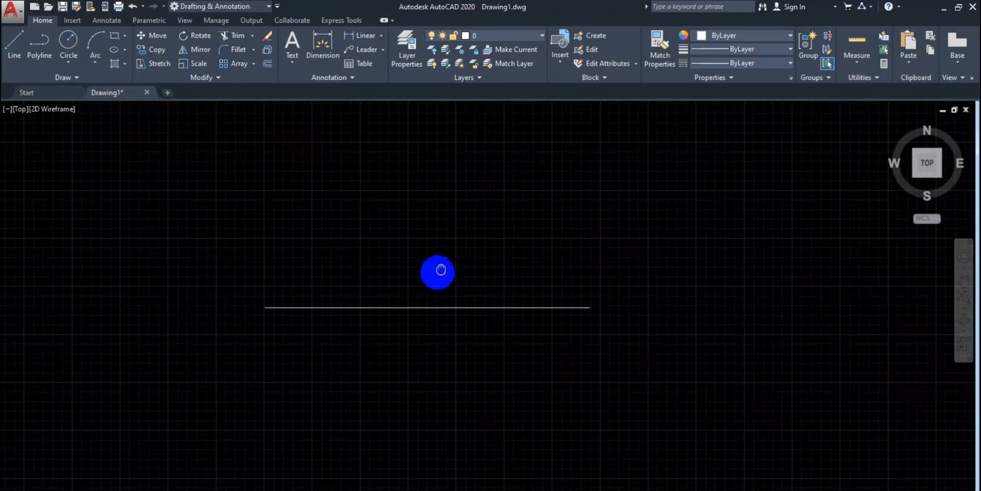
- Copy the horizontal line vertically with Ortho on, placing four roughly evenly spaced copies above it and one below
scroll(416, 313, up, 2)
middle_drag(413, 283, 420, 278)
text(co)
key(Return)
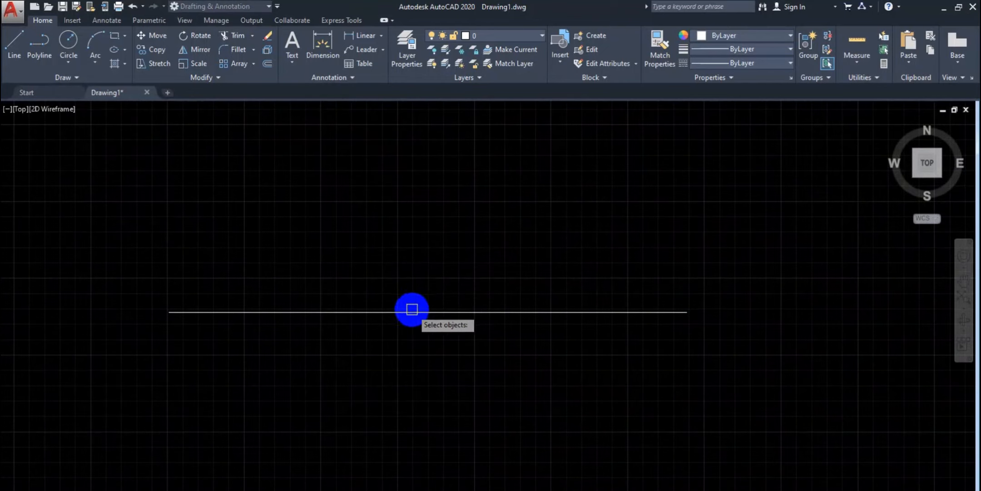
click(404, 314)
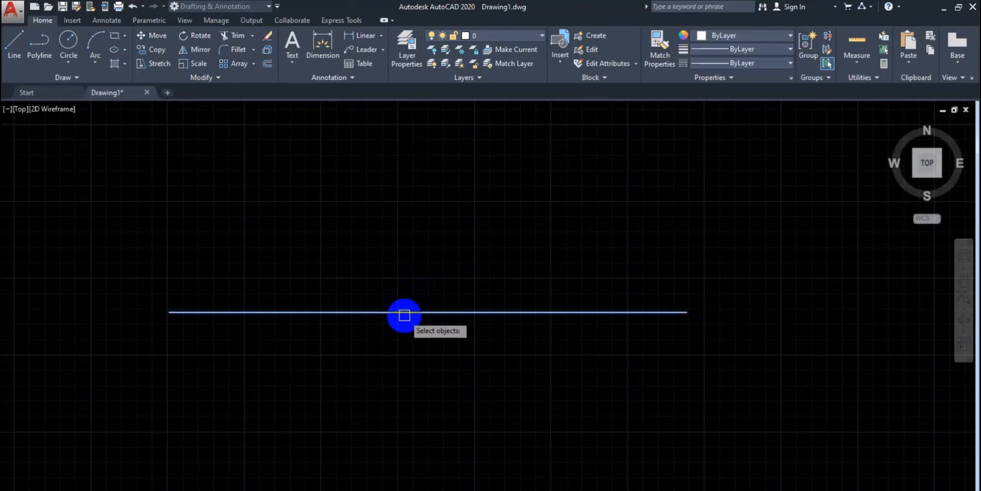
key(Return)
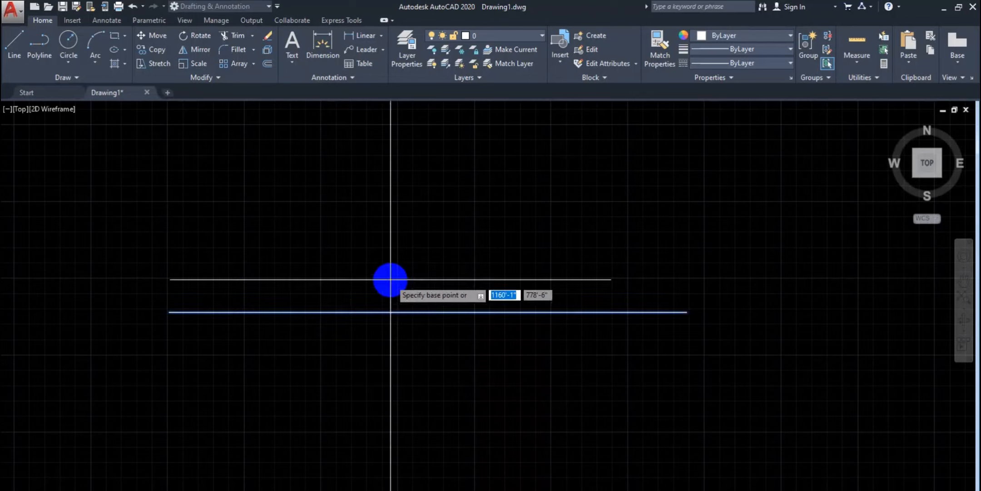
click(405, 312)
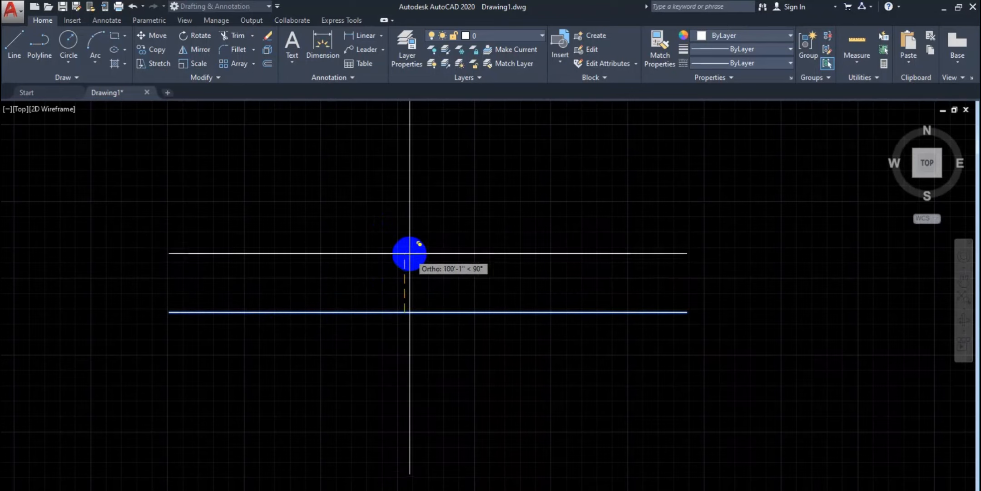
click(407, 282)
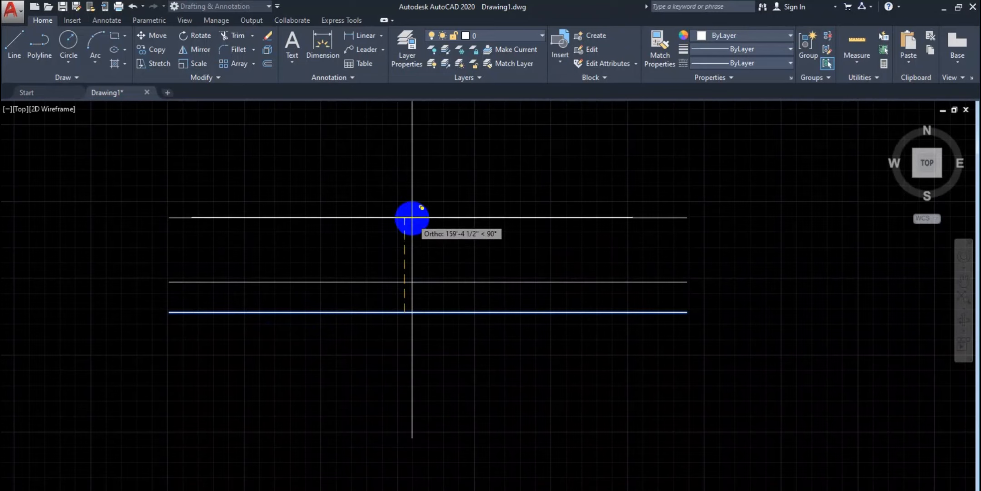
click(407, 251)
click(413, 213)
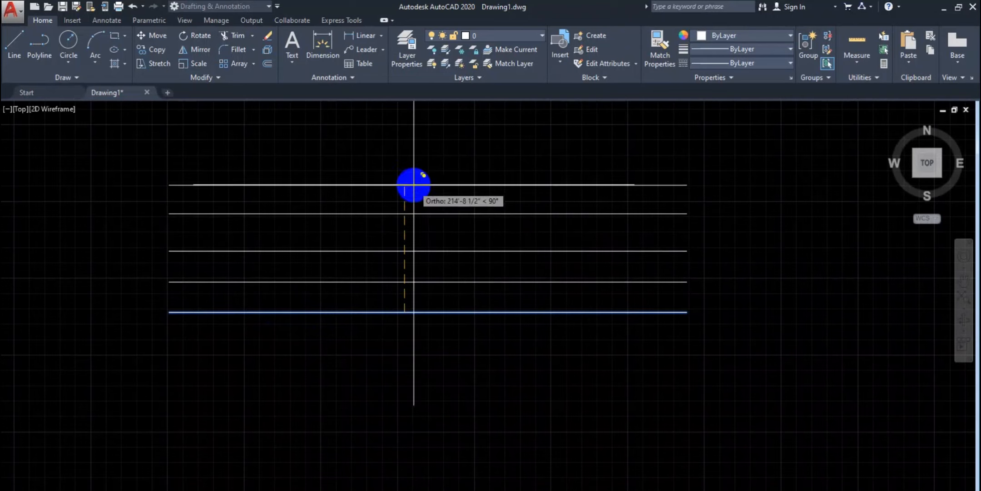
click(412, 183)
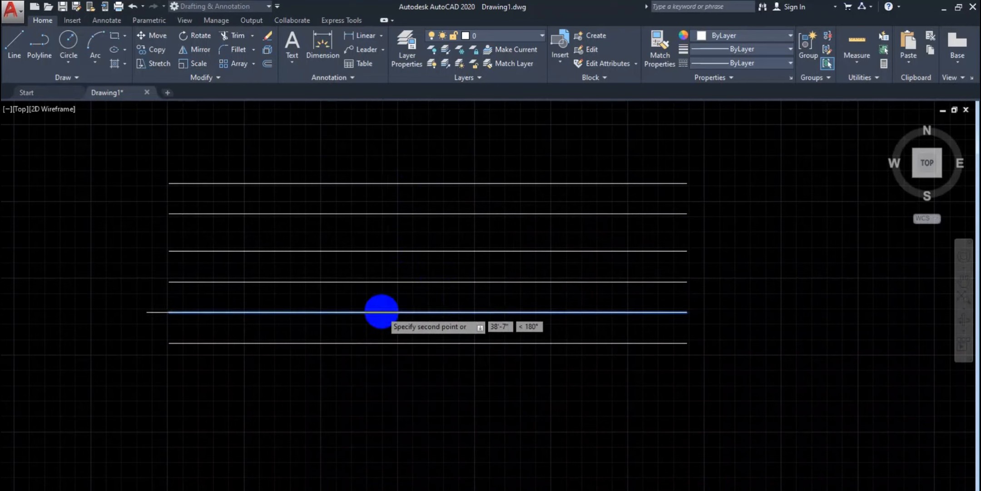
key(Return)
- Delete the five upper horizontal lines, keeping only the lowest one
scroll(406, 343, down, 2)
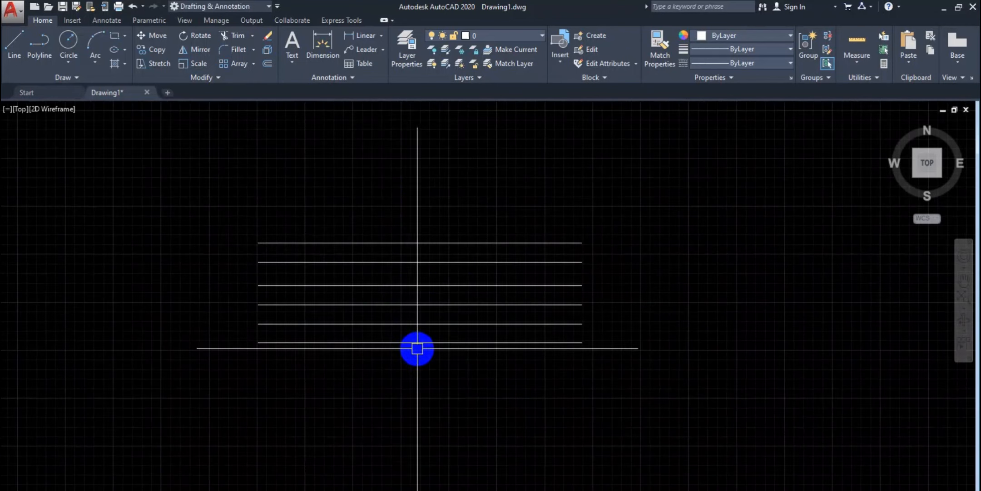
mouse_move(416, 346)
middle_down()
mouse_move(259, 335)
mouse_move(299, 346)
middle_up()
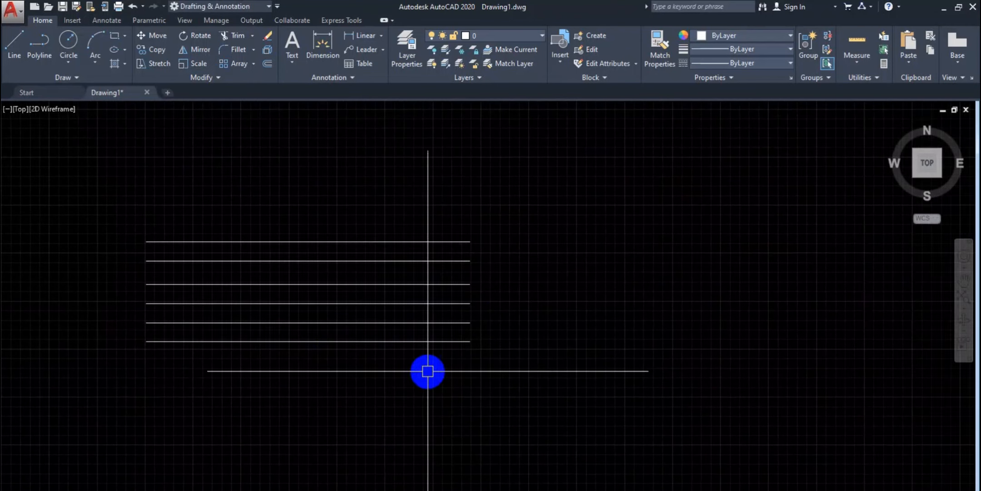
click(467, 330)
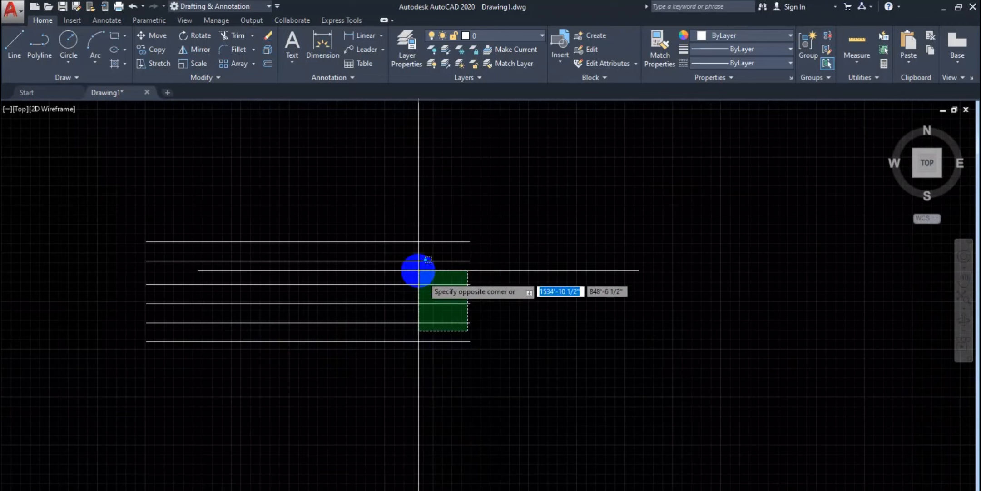
click(370, 231)
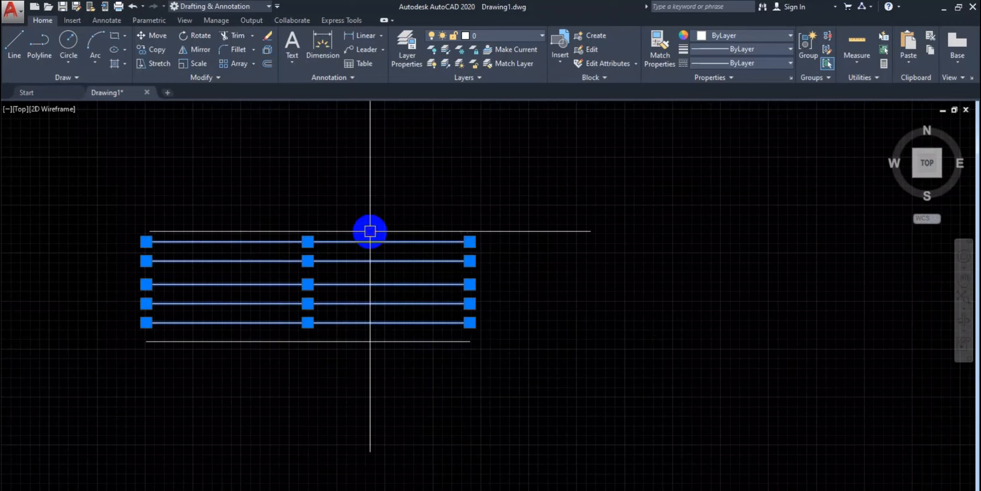
key(Delete)
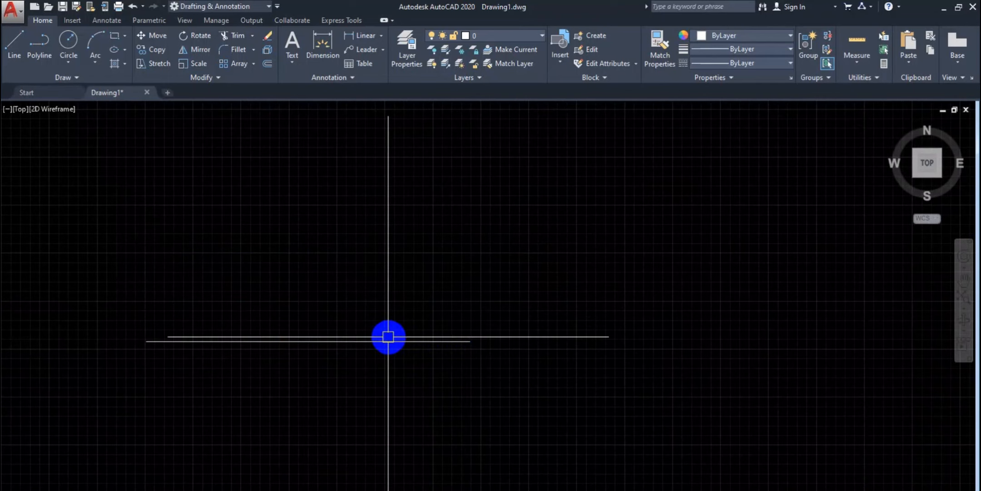
- Draw a short vertical line straight up from the left endpoint of the remaining horizontal line
scroll(446, 330, up, 2)
middle_drag(440, 319, 482, 300)
text(l)
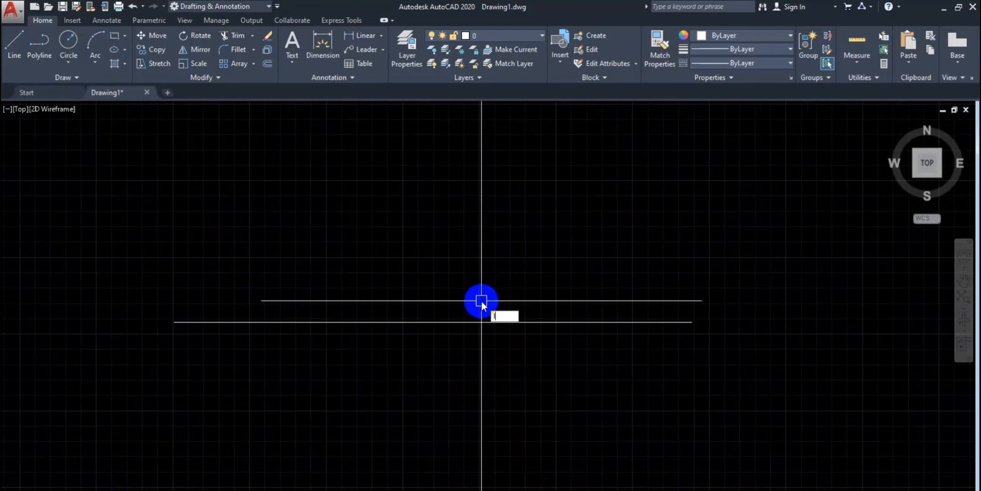
key(Return)
click(174, 322)
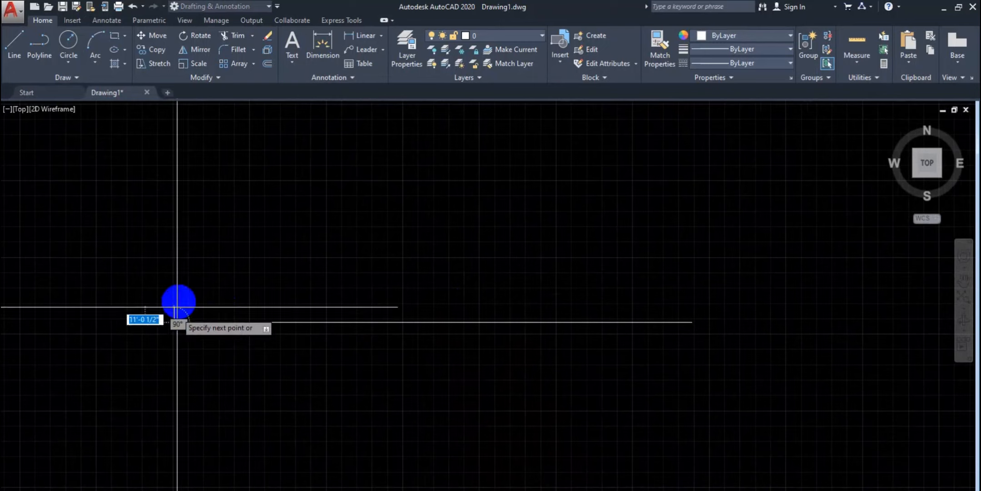
click(174, 268)
key(Escape)
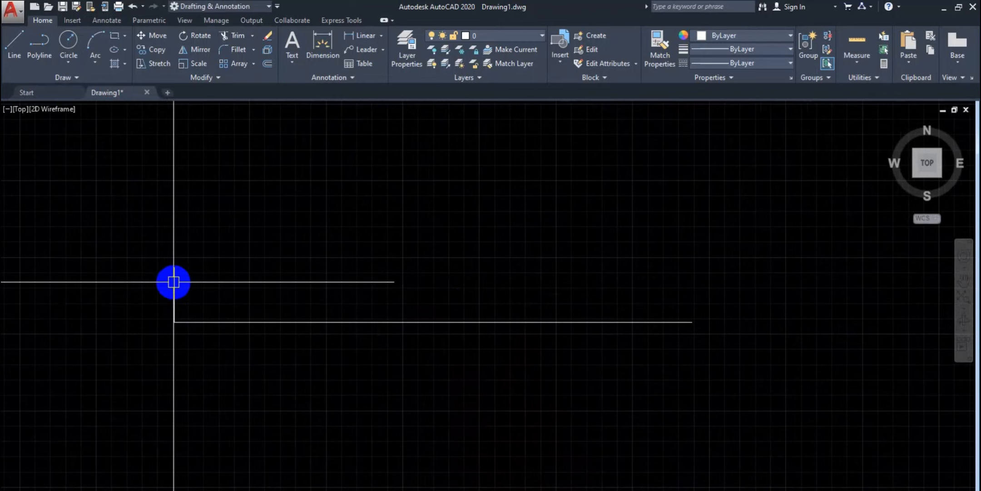
scroll(174, 282, up, 2)
middle_drag(173, 280, 218, 279)
scroll(470, 289, down, 2)
middle_drag(470, 290, 377, 291)
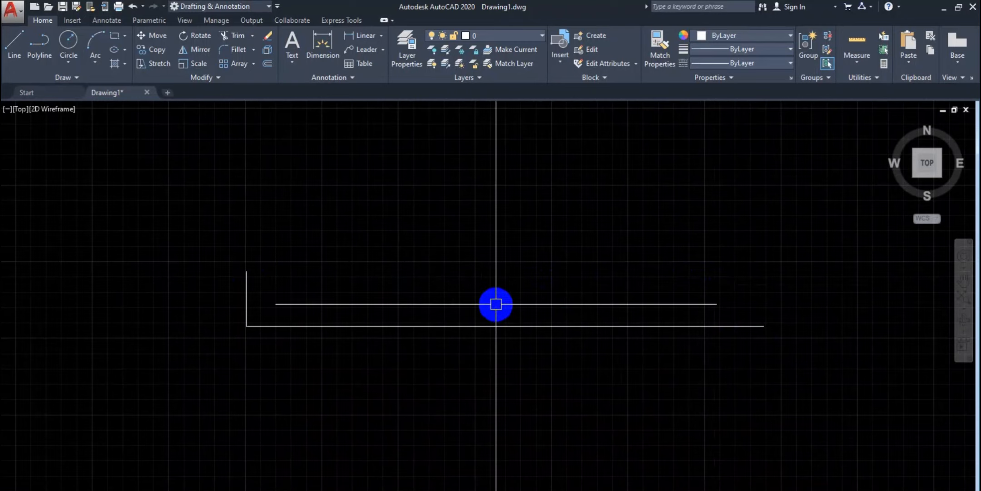
click(247, 290)
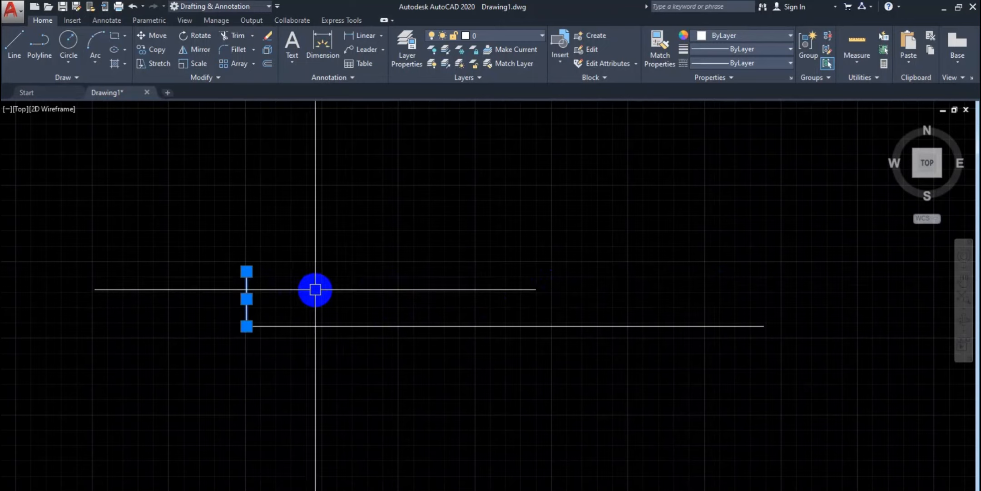
text(mi)
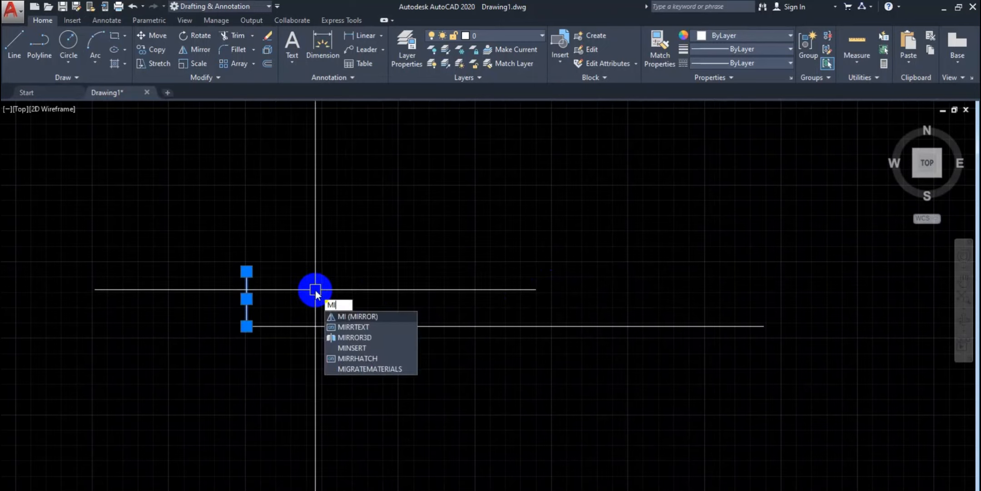
key(Return)
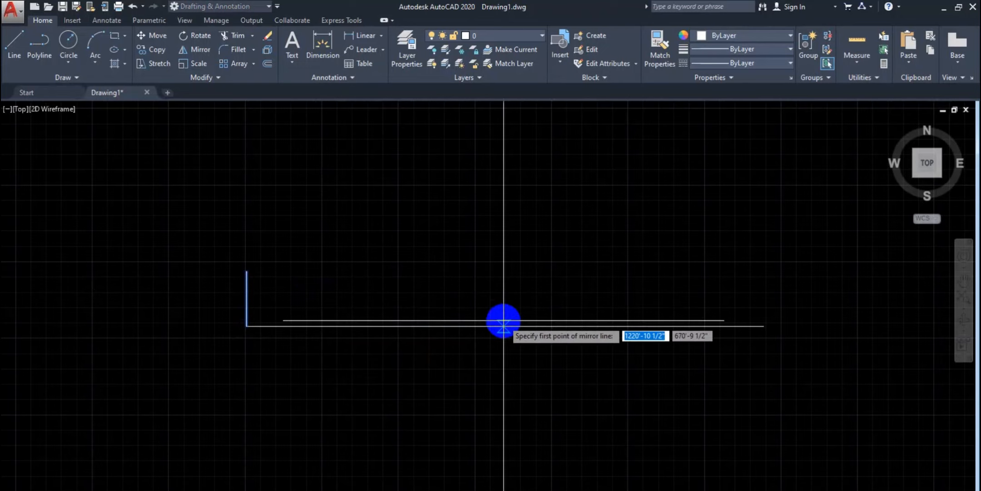
key(Escape)
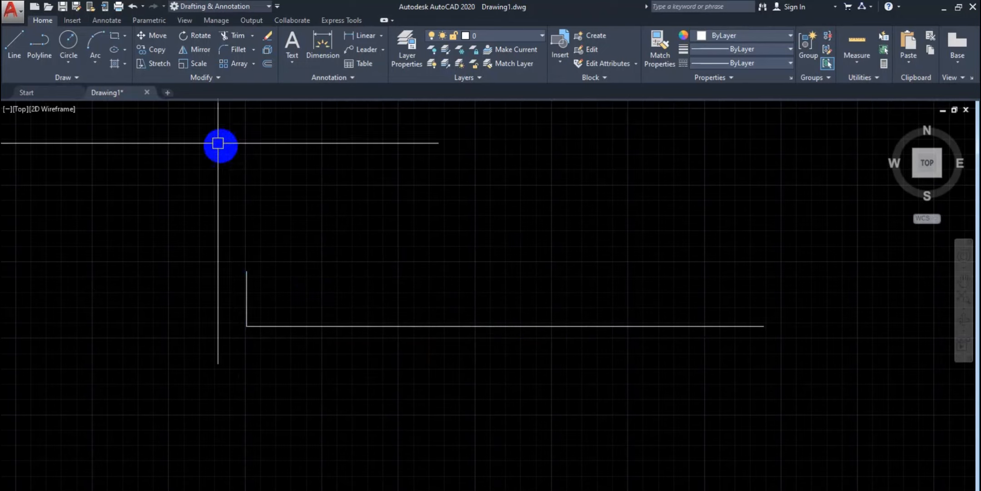
- Mirror the short vertical line about a vertical axis through the horizontal line's midpoint, keeping the source line
click(195, 51)
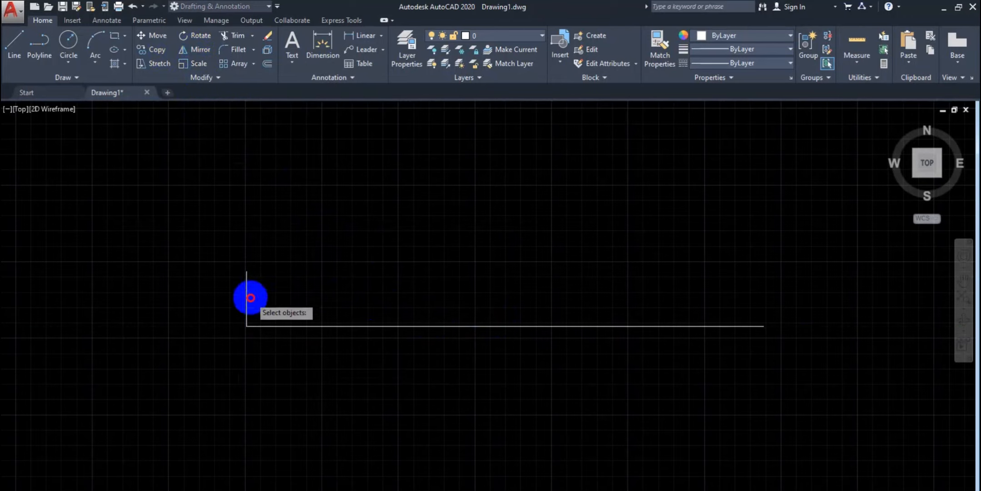
click(247, 297)
key(Return)
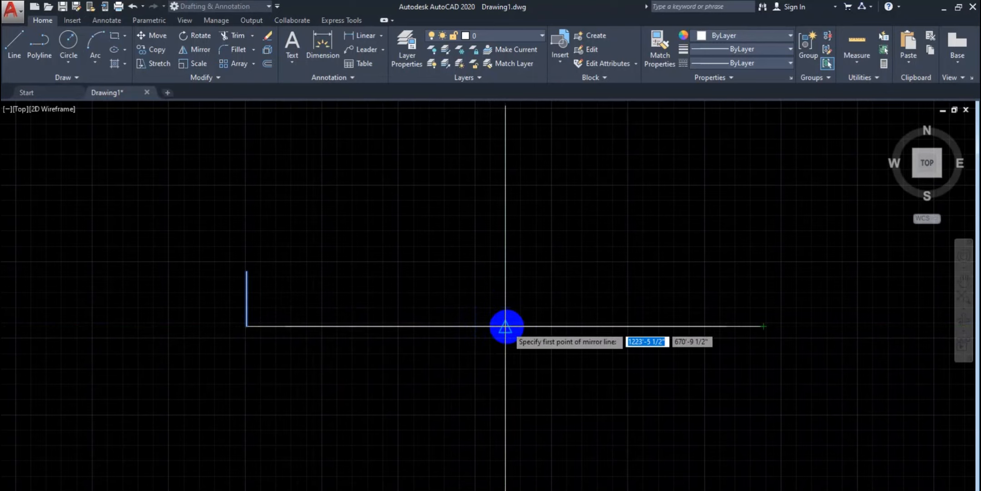
click(505, 326)
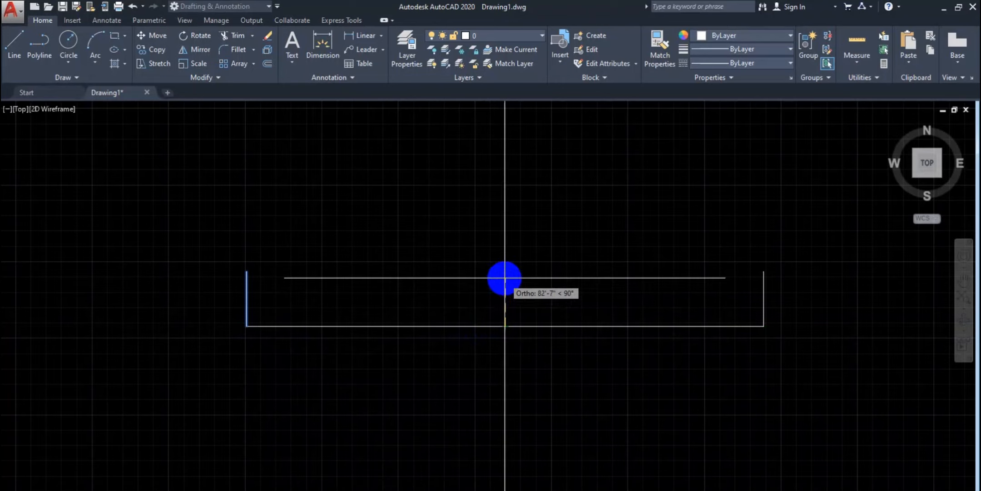
click(505, 274)
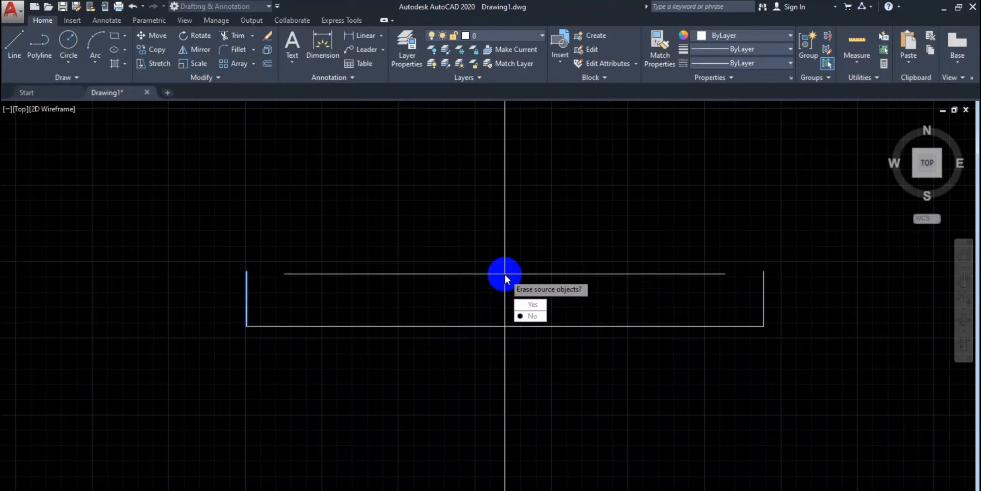
key(Return)
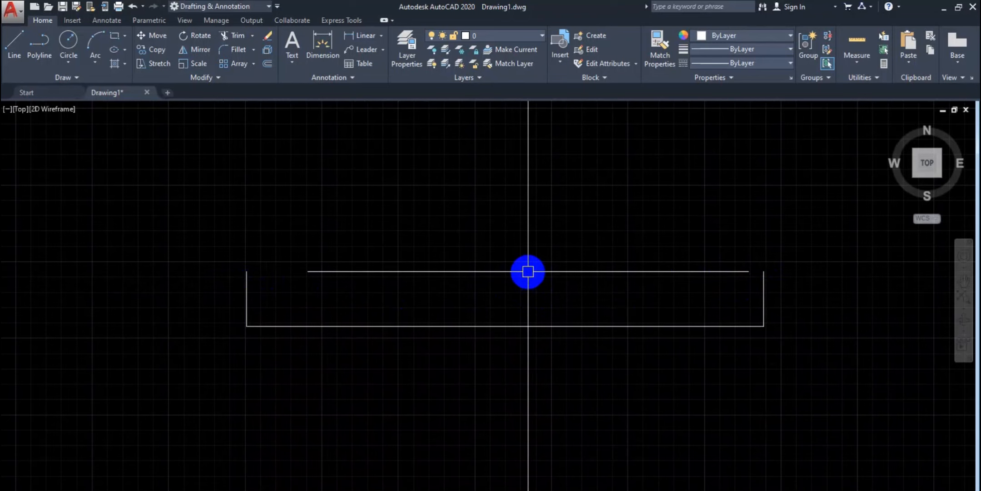
scroll(506, 265, down, 2)
middle_drag(506, 265, 488, 274)
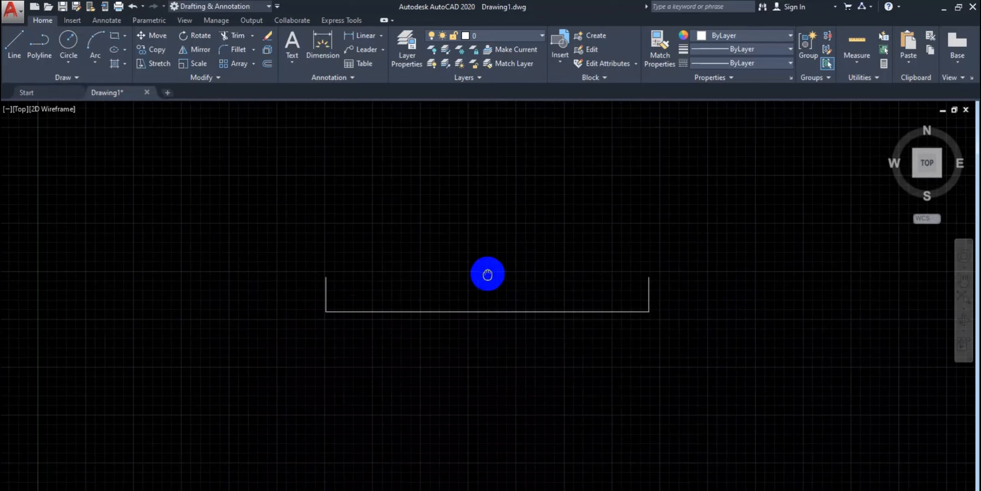
scroll(487, 273, up, 2)
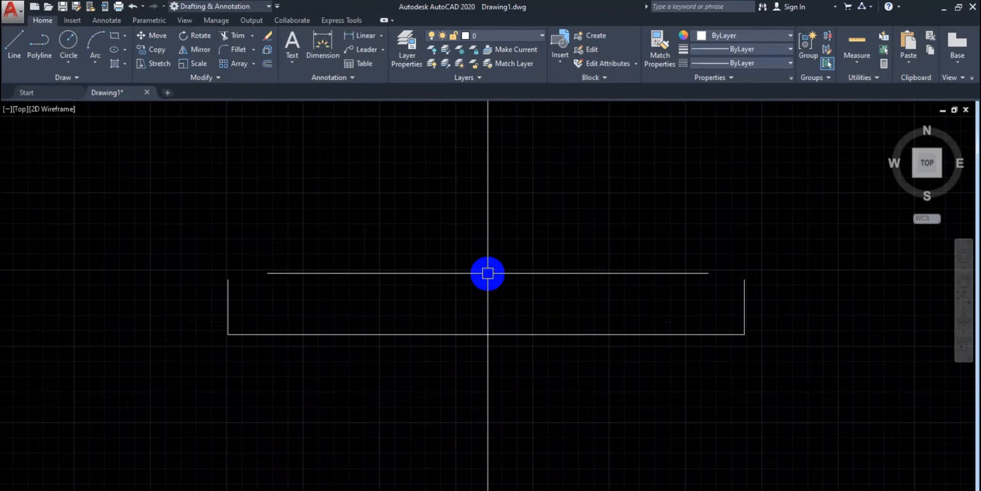
middle_drag(487, 273, 515, 276)
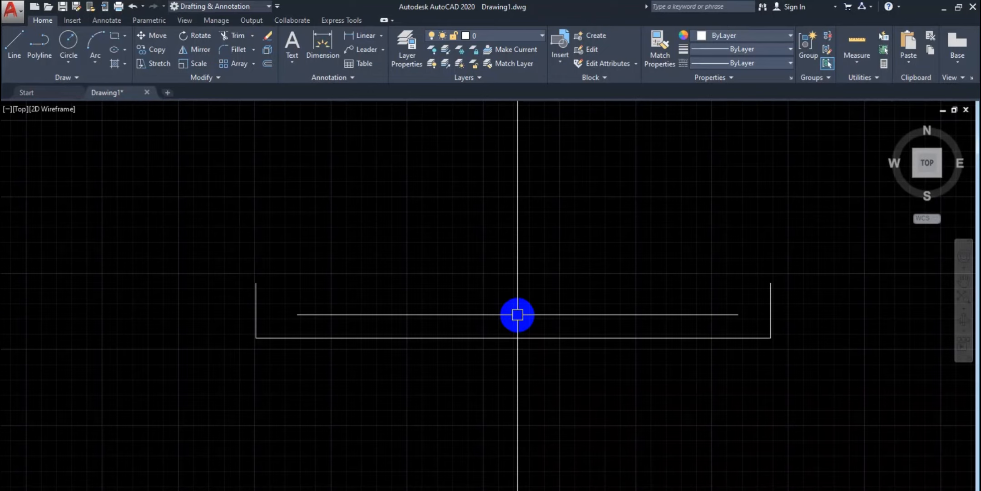
scroll(517, 314, down, 3)
scroll(517, 314, up, 3)
middle_drag(517, 314, 494, 325)
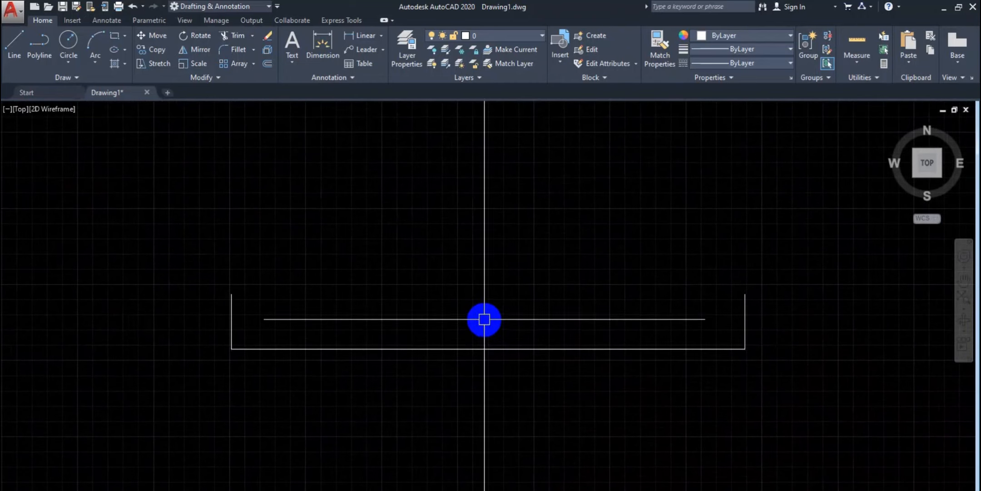
mouse_move(497, 287)
middle_down()
mouse_move(477, 390)
mouse_move(482, 304)
middle_up()
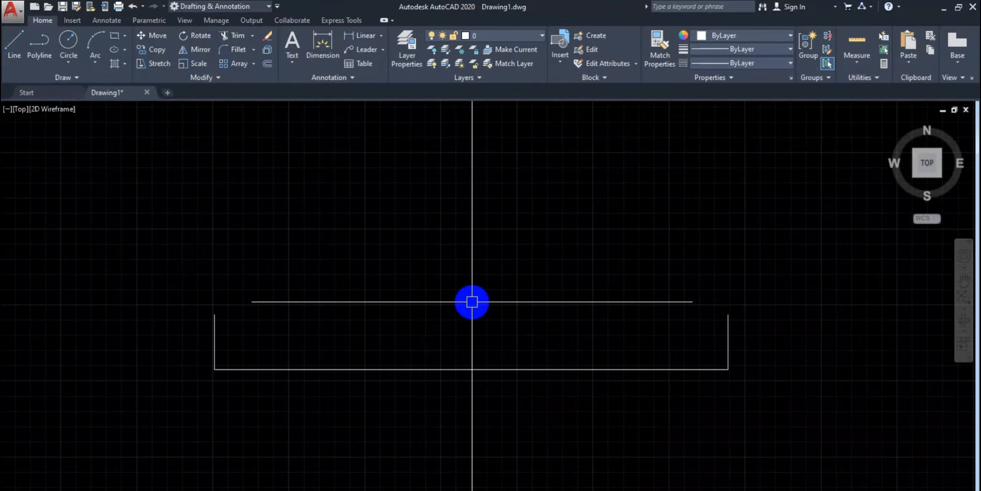